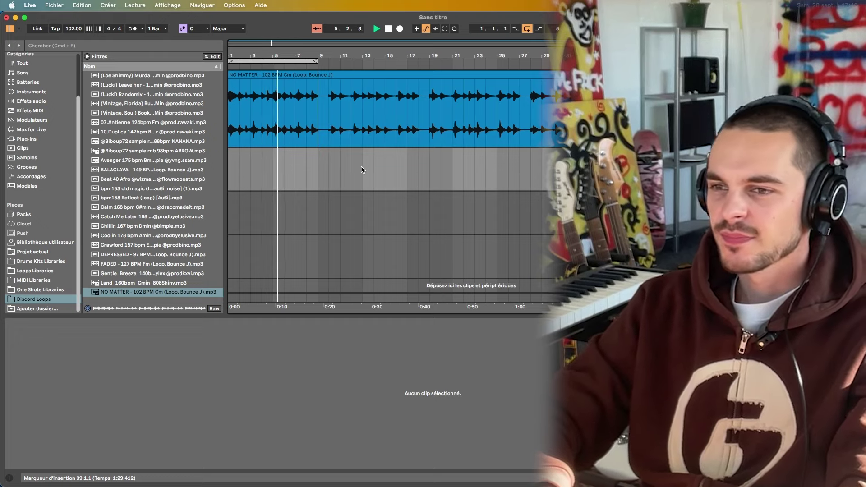
Expand the 808 folder inside the Drumkit of Miel Superkit by Wizman
click(248, 74)
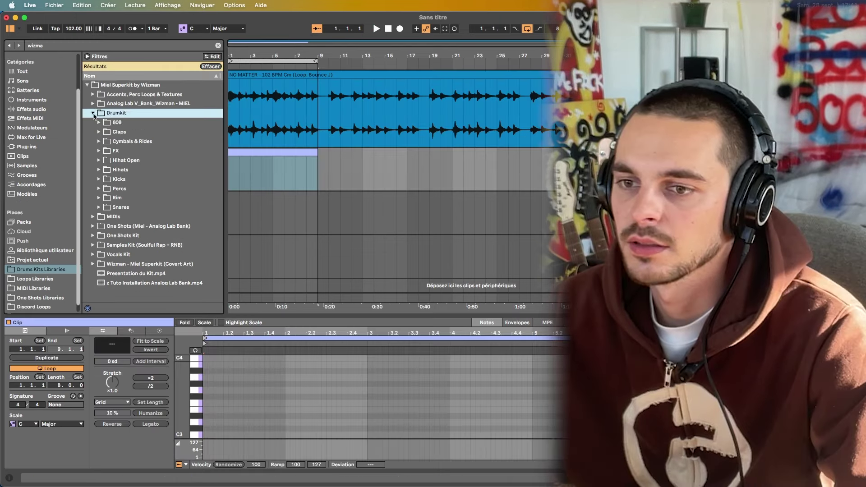
click(98, 124)
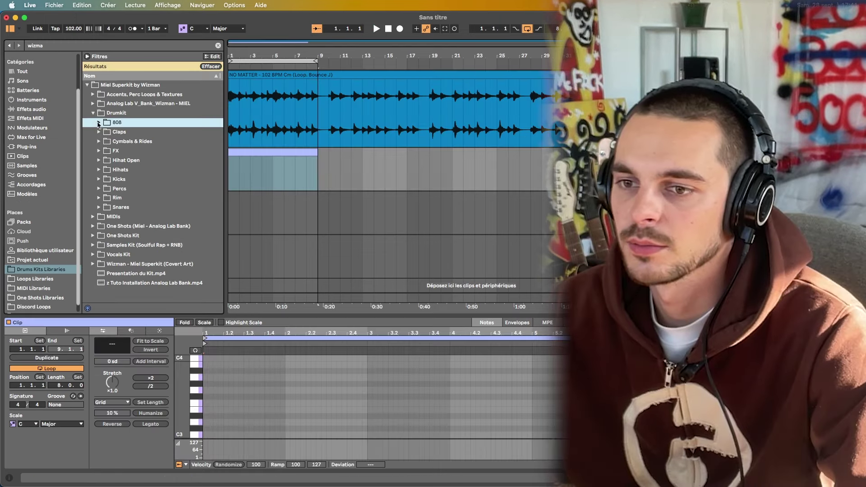
click(99, 123)
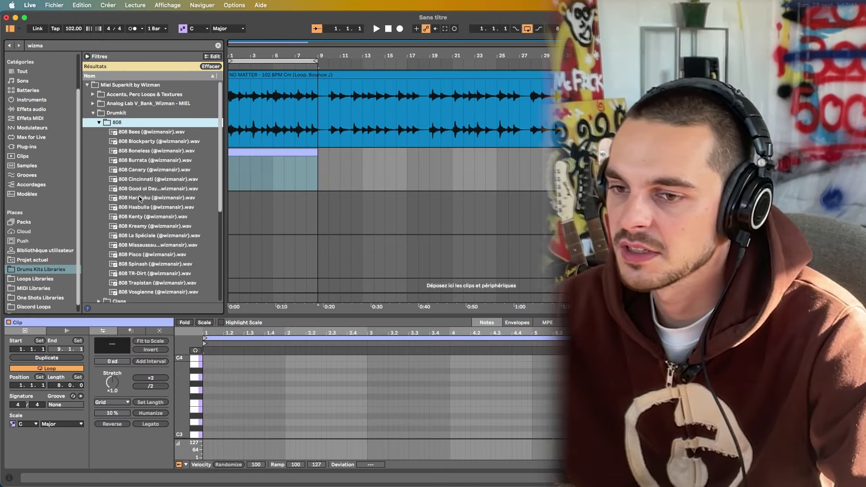
Audition the 808 samples from Harajuku up the list to Bees, plus 808 Kreamy
click(140, 199)
click(139, 189)
click(139, 179)
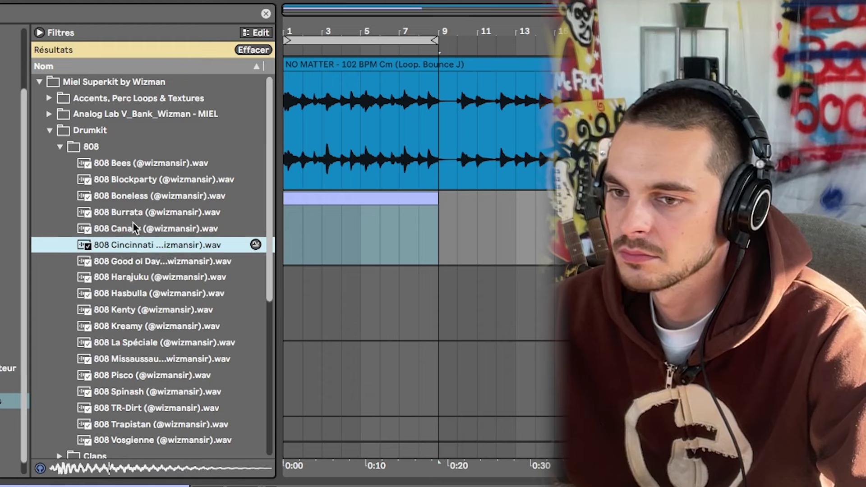
click(133, 229)
click(132, 213)
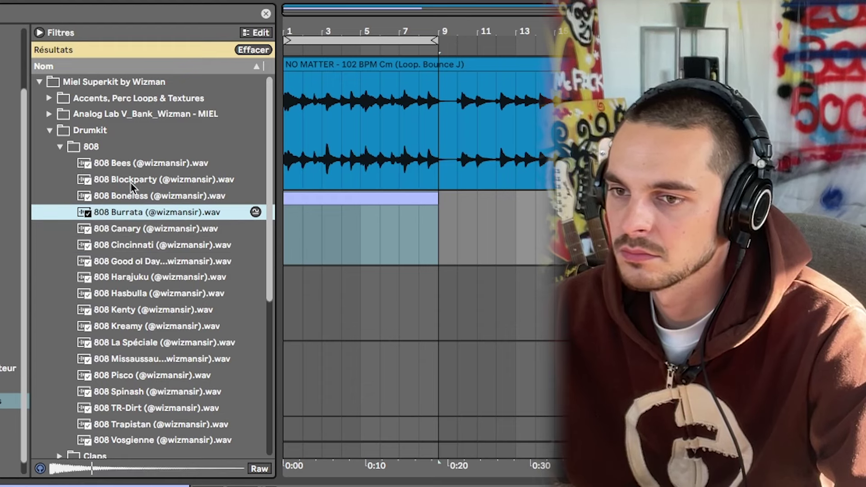
click(131, 196)
click(130, 181)
click(125, 163)
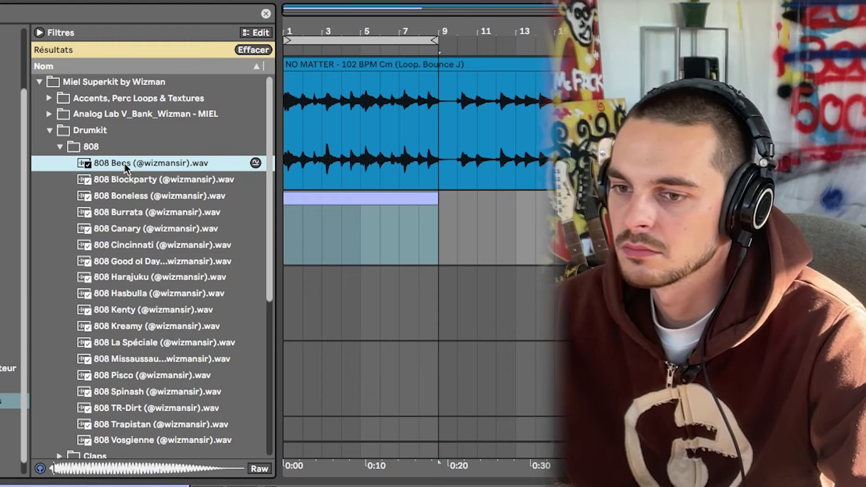
click(128, 328)
scroll(126, 329, down, 2)
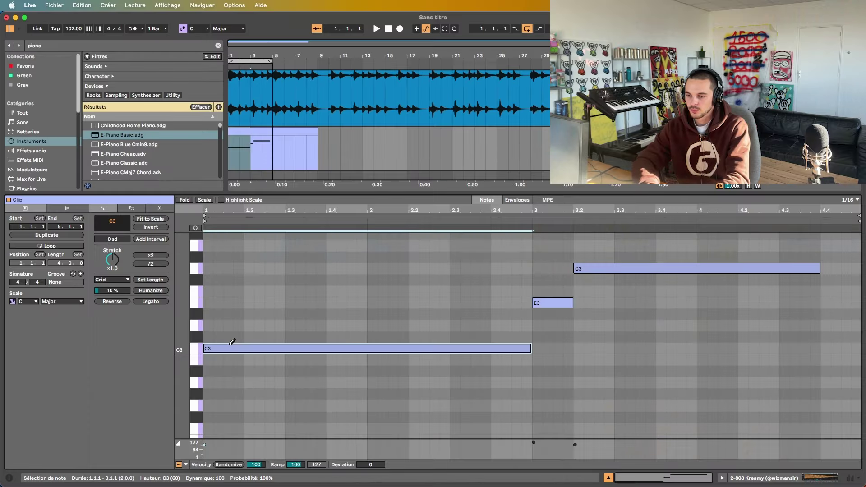
Replace the long opening C3 note with C3 notes starting at 1.1.1, 1.1.4 and 1.2.3, the last ending at 2.3.1
click(230, 346)
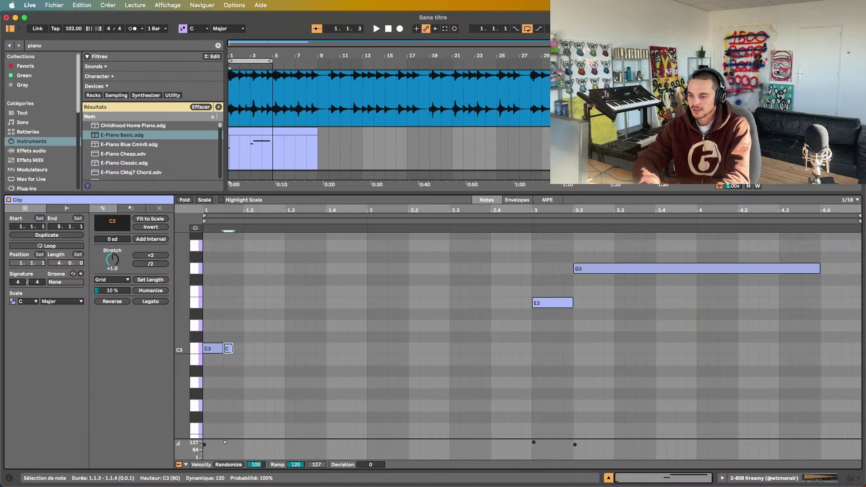
drag(230, 348, 280, 348)
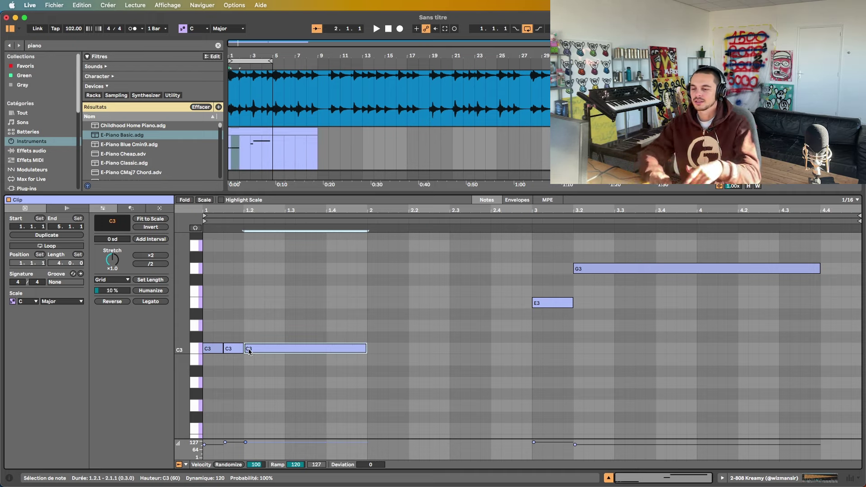
key(super+z)
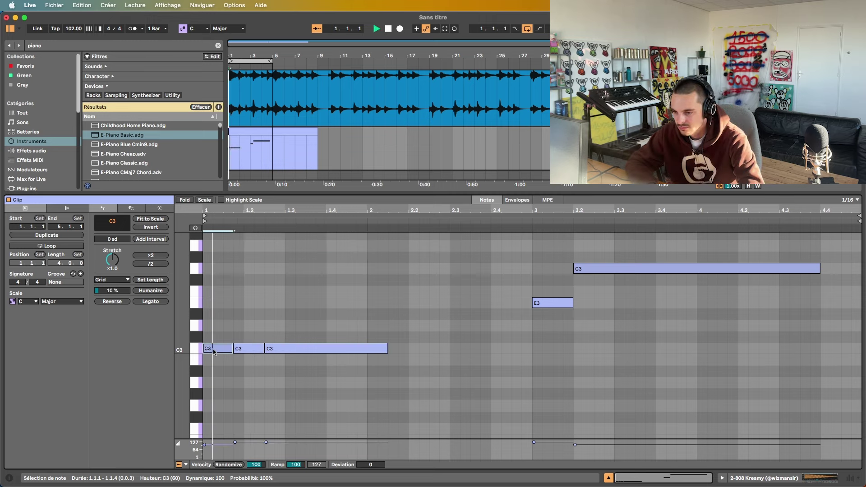
key(space)
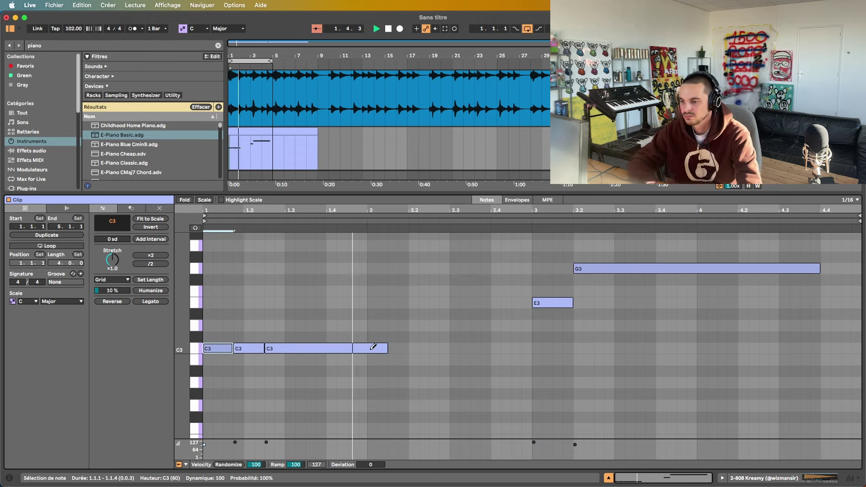
drag(386, 348, 446, 348)
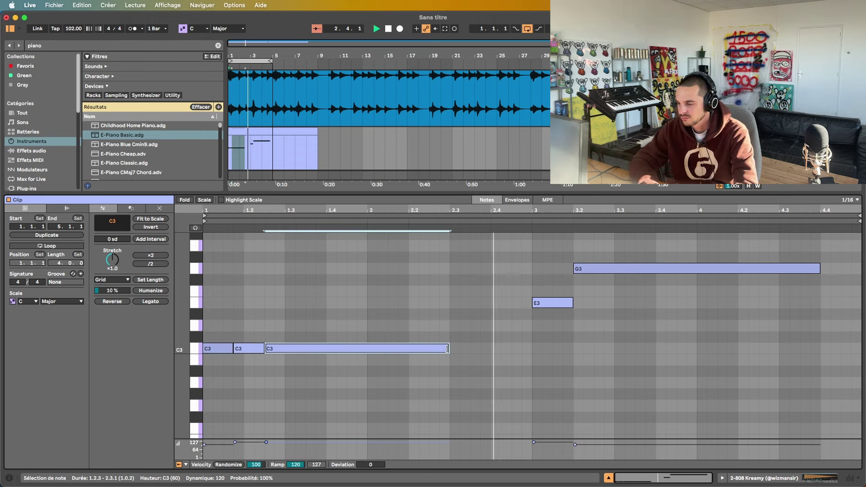
Add C3 notes at 2.3.4 and 2.4.3 that run up to bar 3, and extend the long C3 note to 2.3.4
double_click(480, 348)
double_click(514, 348)
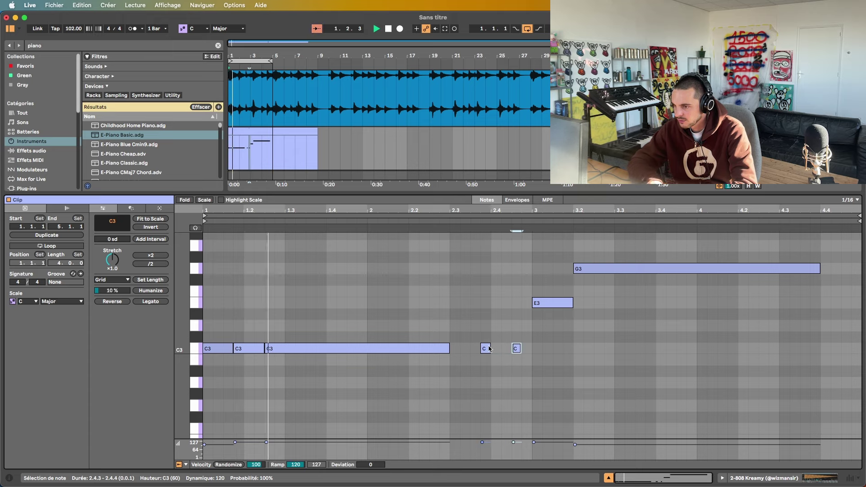
click(486, 349)
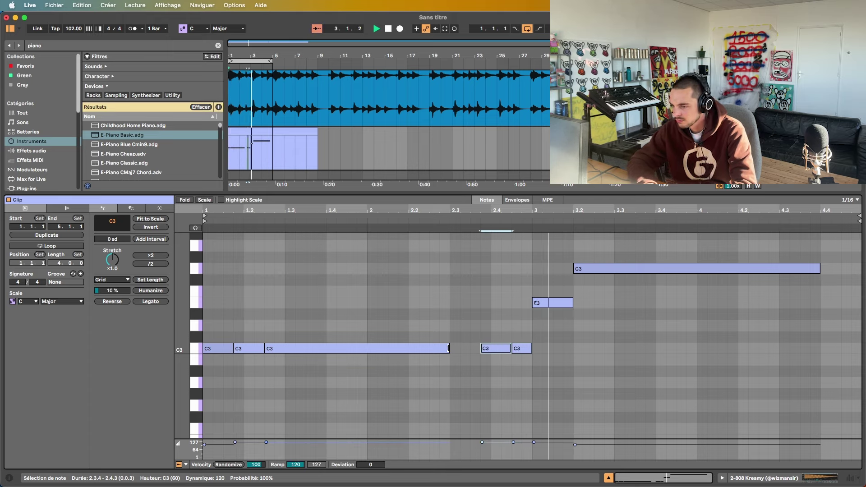
drag(448, 348, 479, 348)
Transpose the long note starting at 3.2.1 to F3 and the short note at bar 3 to D3
click(588, 272)
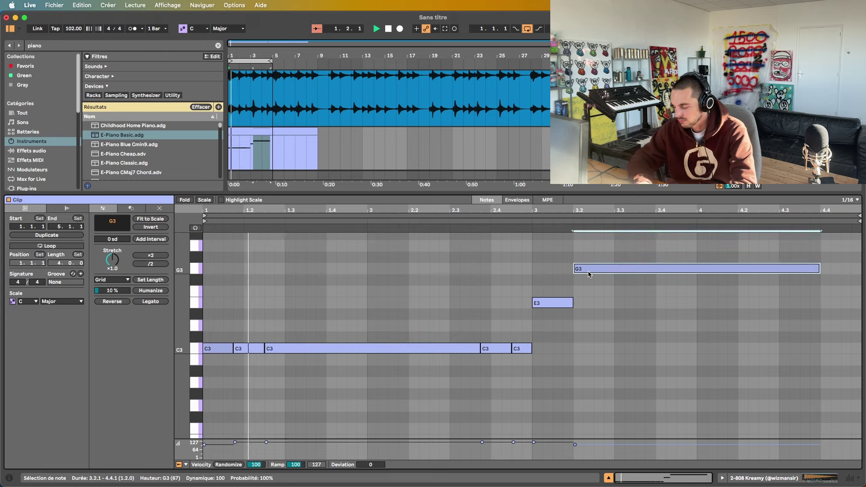
key(shift+Down)
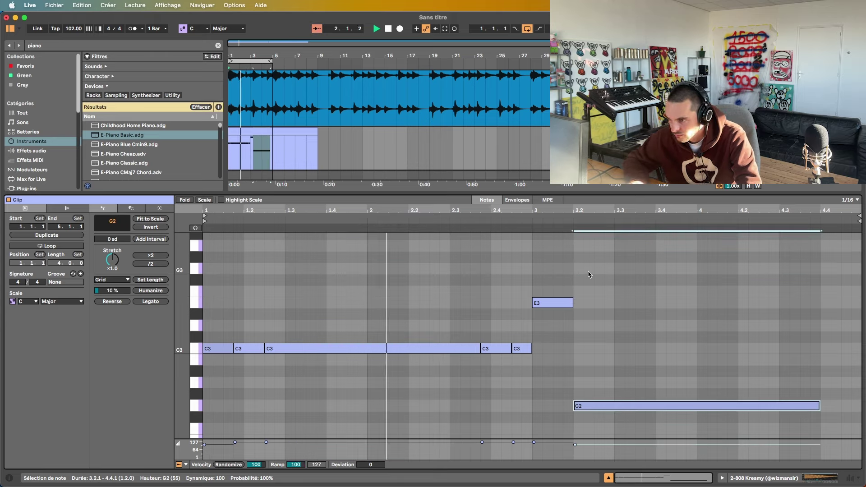
key(shift+Up)
key(Down)
key(Down)
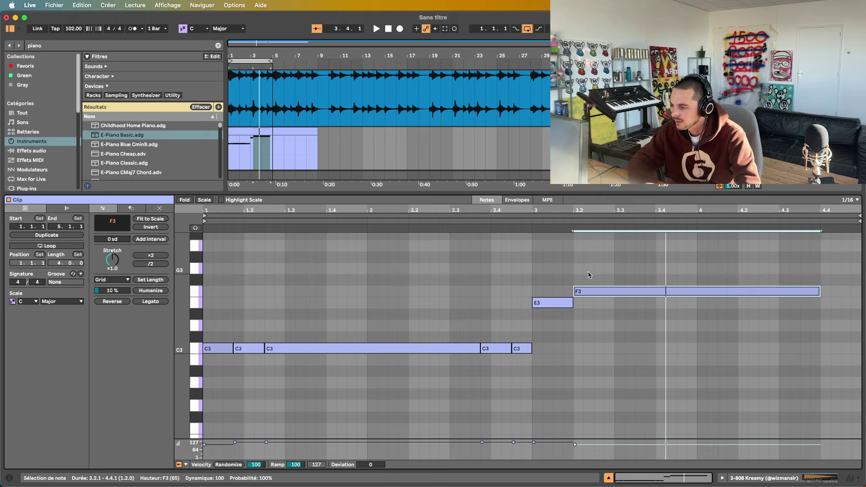
drag(563, 301, 557, 323)
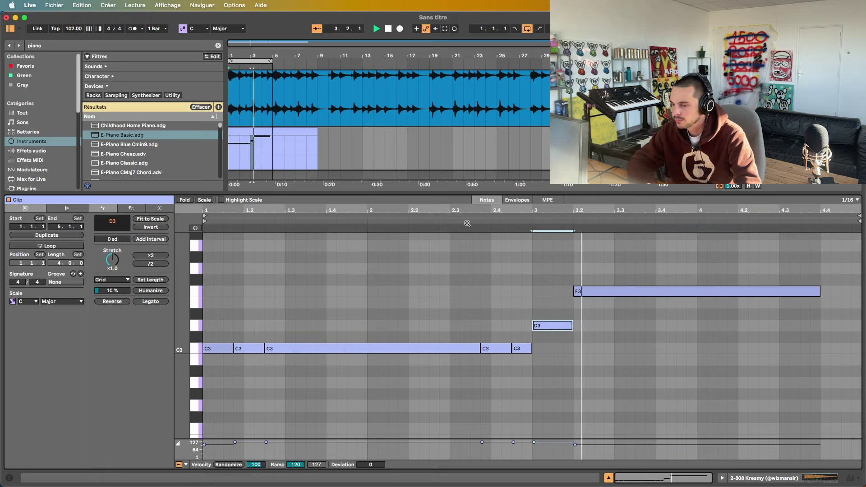
Shorten the D3 note, fit the F3 note between it and bar 4, and add an E3 note filling bar 4
click(488, 292)
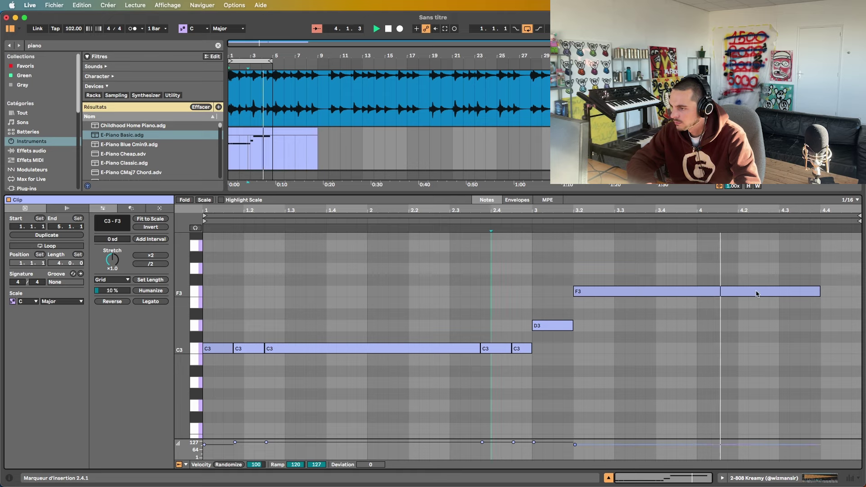
key(space)
click(707, 291)
drag(702, 302, 776, 302)
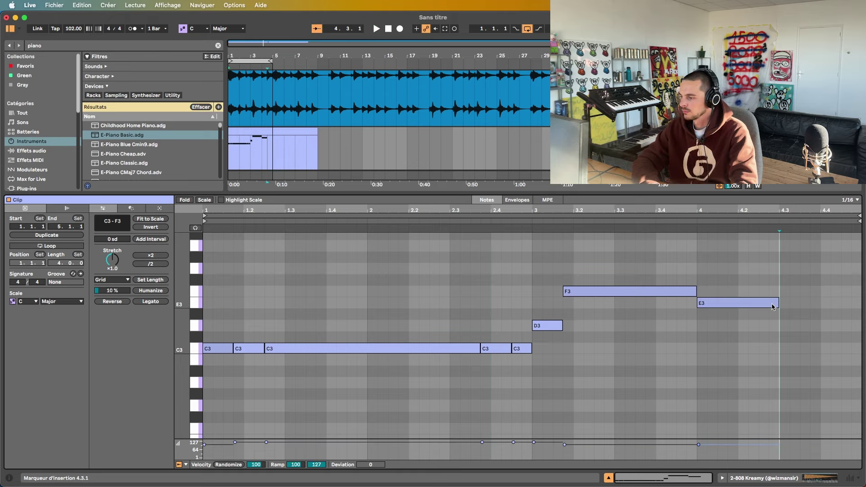
key(space)
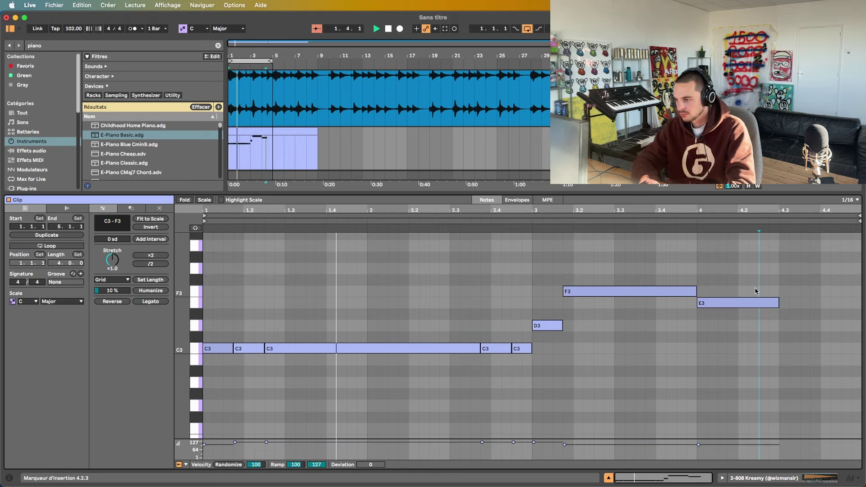
drag(777, 303, 858, 301)
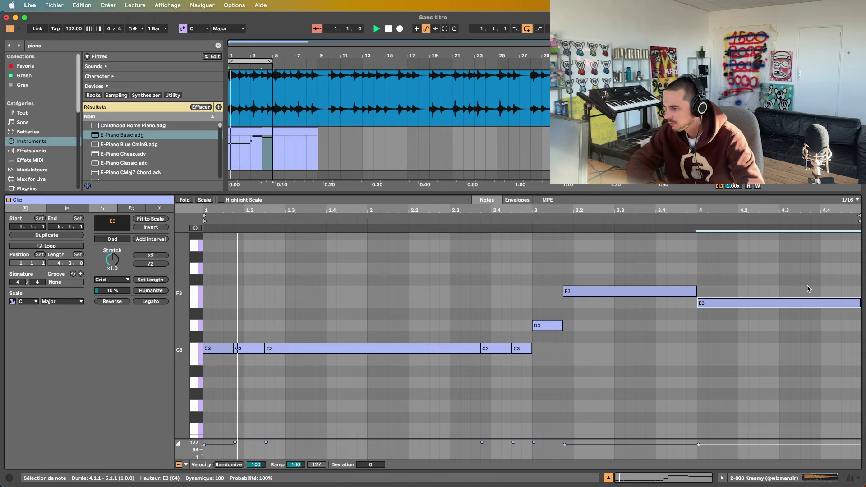
Shorten the E3 note to 4.4.1 and add two short D3 notes at 4.4.1 and 4.4.3
key(space)
key(b)
click(824, 302)
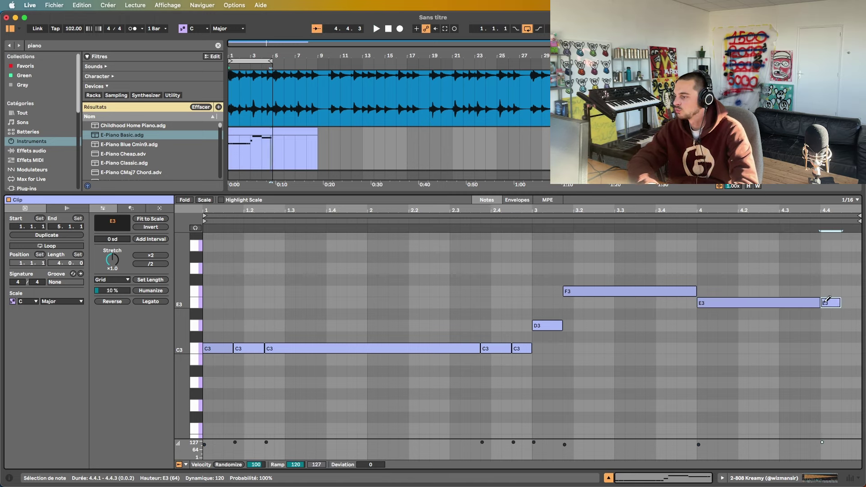
key(super+d)
click(758, 215)
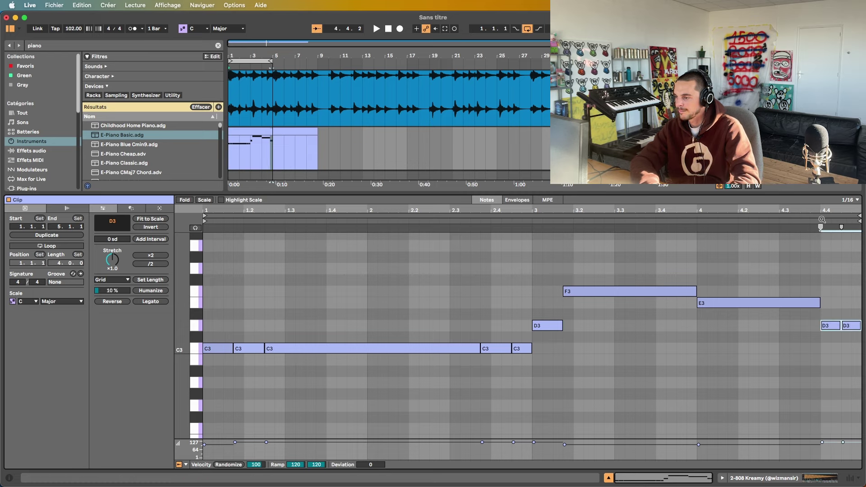
click(825, 317)
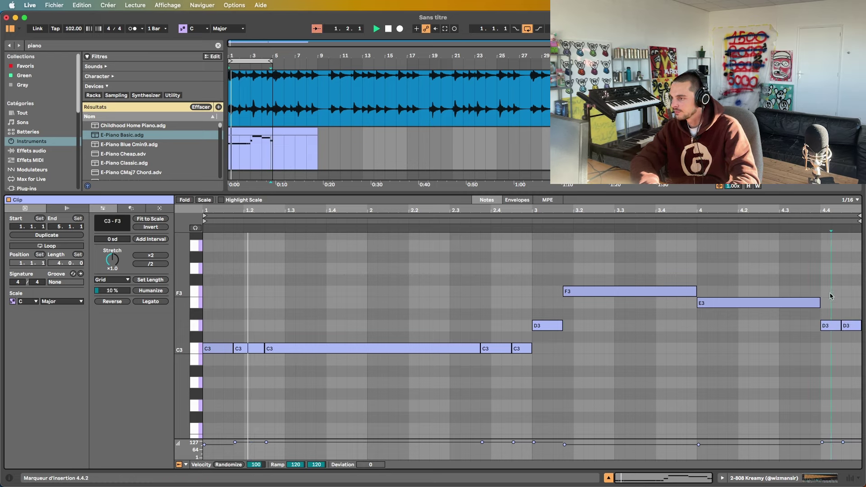
Move the two D3 notes to start at 4.3.3 and 4.4.1, extend the second to 5.1.1, and end the E3 note at 4.3.3
drag(824, 317, 838, 379)
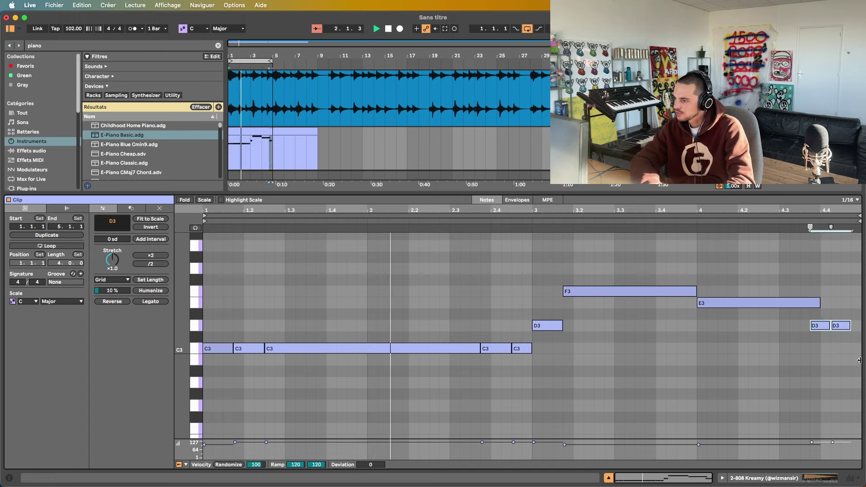
key(Left)
key(Left)
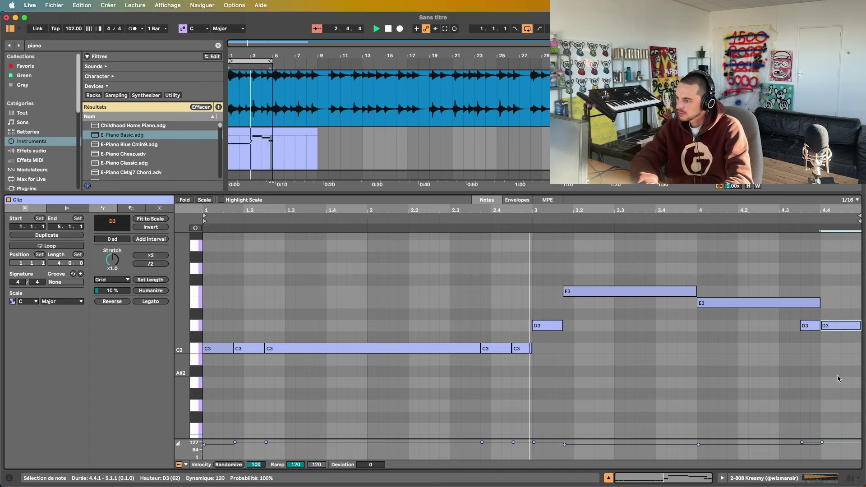
drag(820, 303, 799, 302)
click(810, 305)
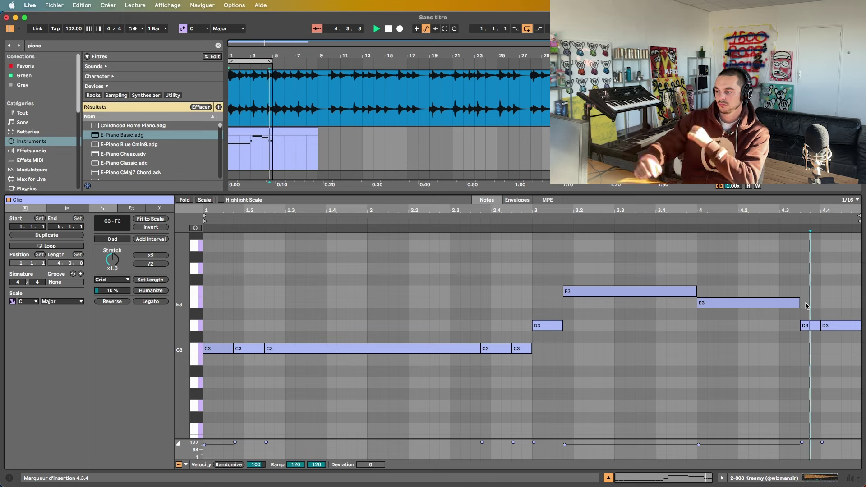
Shift both final D3 notes earlier to start at 4.3.1 and trim the E3 note to end there
key(space)
drag(807, 316, 837, 347)
key(Left)
key(Left)
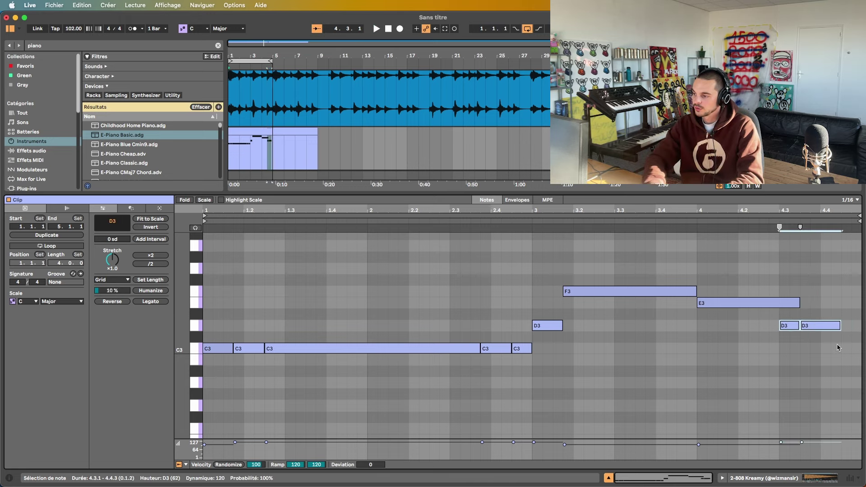
drag(799, 302, 779, 302)
click(779, 312)
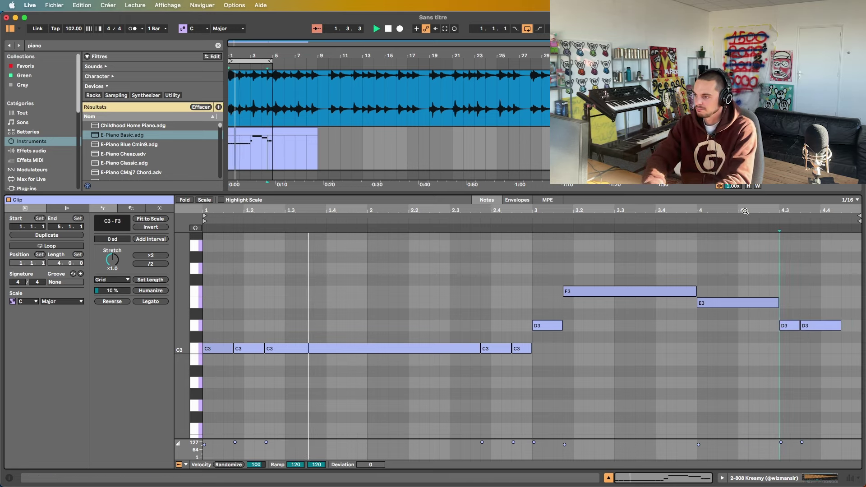
Lengthen the first of the final D3 notes to 4.4.1 and make the second run from there to 5.1.1
key(space)
click(732, 220)
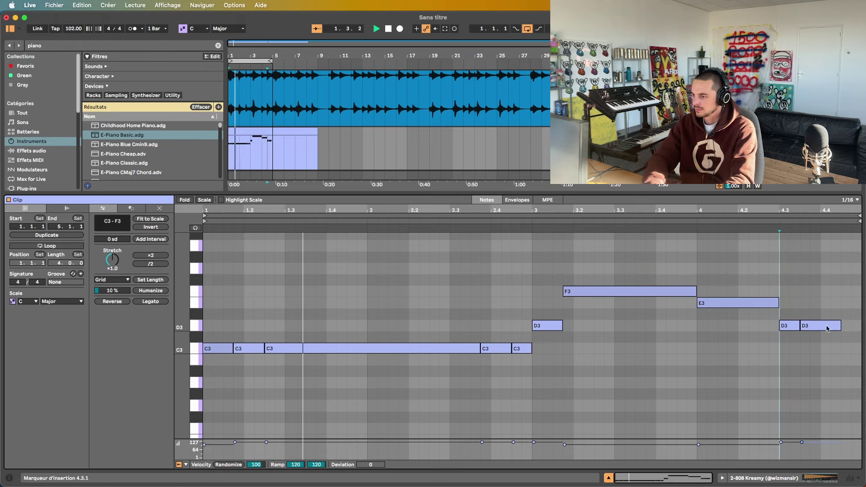
drag(801, 325, 820, 325)
click(798, 301)
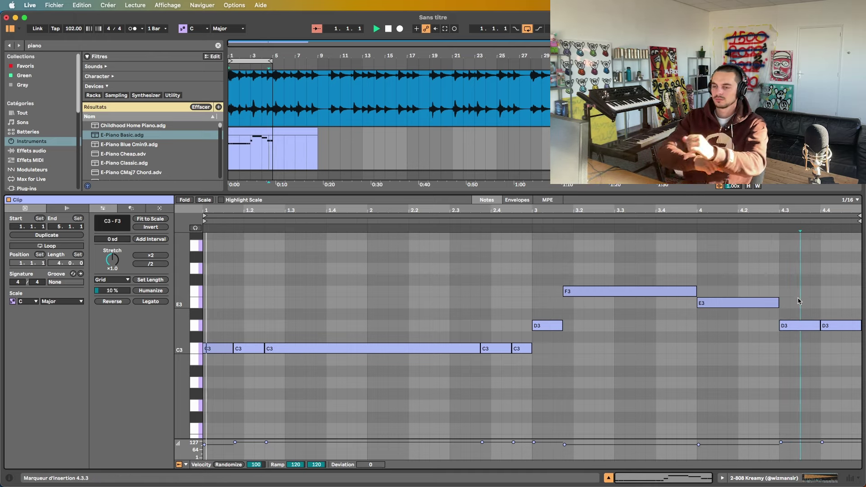
View the empty MIDI clip covering bars 5 to 9, and reopen the first 808 clip
click(688, 329)
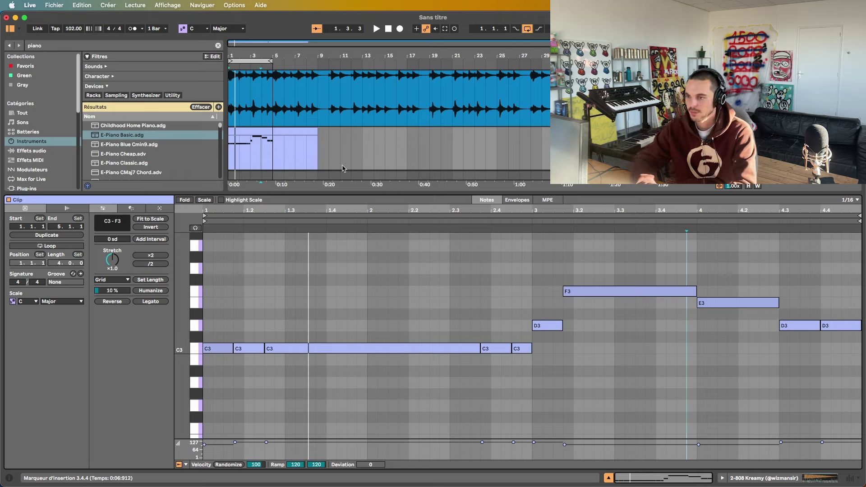
double_click(274, 144)
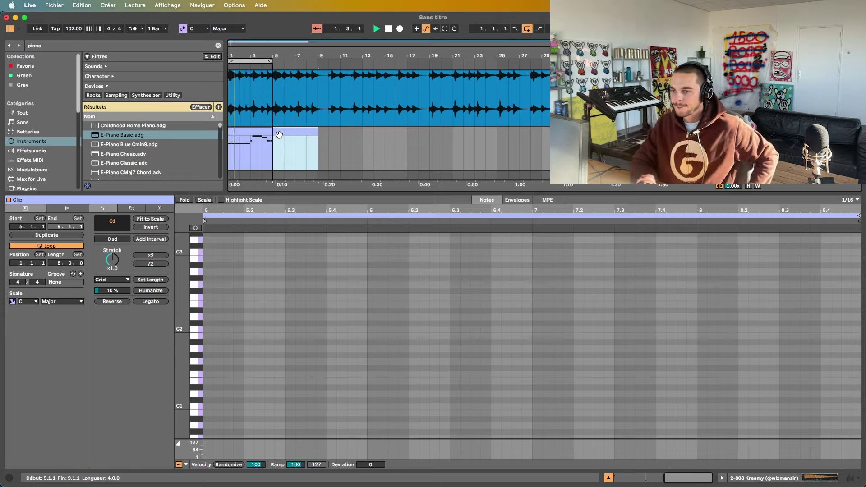
click(268, 139)
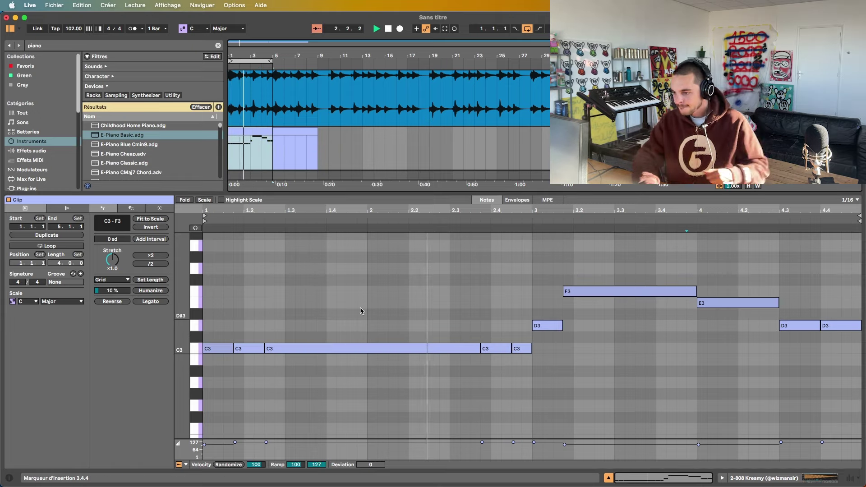
Search the audio effects for "satura" and add Saturator after the 808 Kreamy sampler
key(shift+Tab)
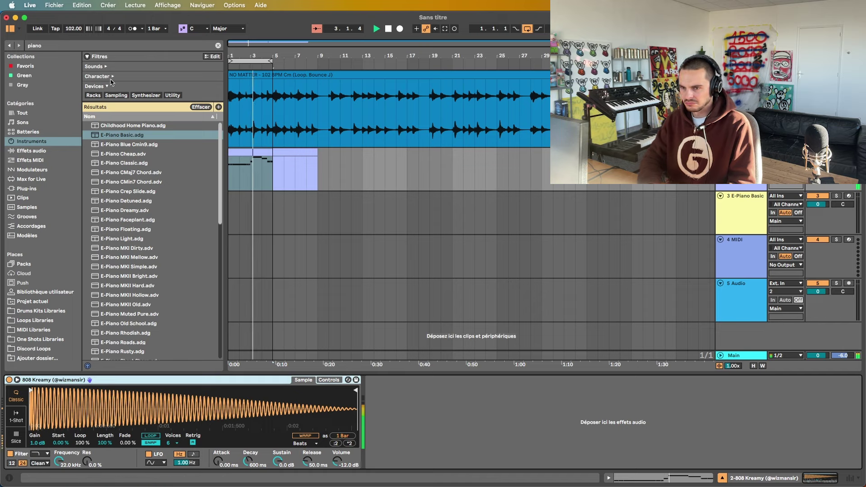
click(134, 46)
text(satura)
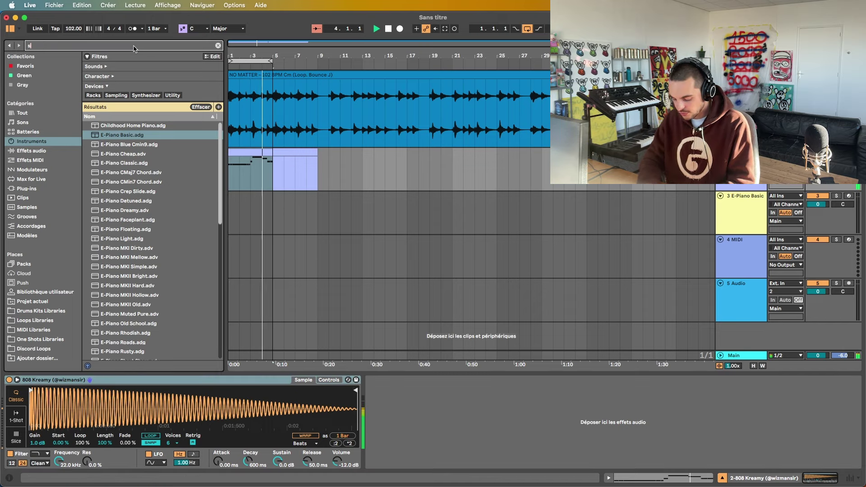
click(39, 152)
drag(95, 120, 345, 464)
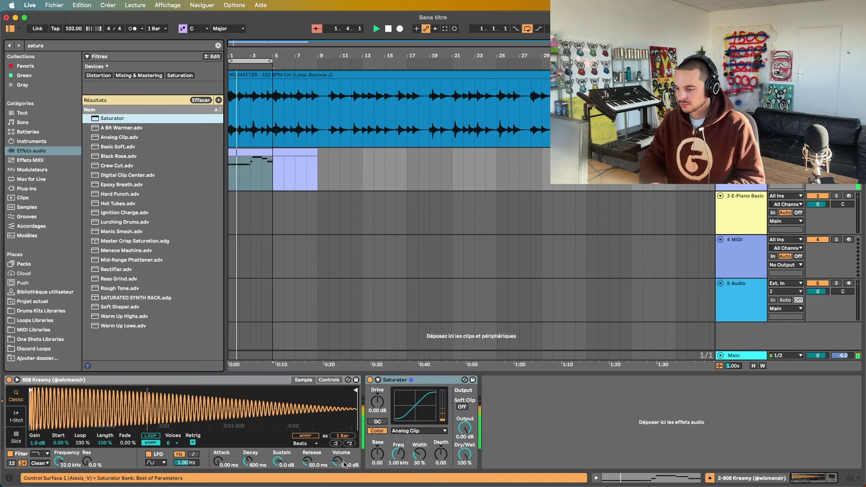
Enable the Saturator's Soft Clip and set its Drive to 2 dB
drag(372, 411, 373, 406)
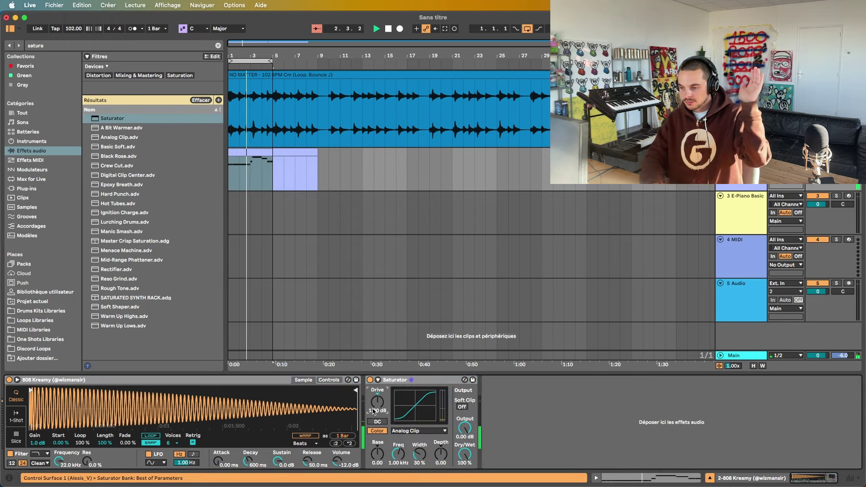
click(461, 407)
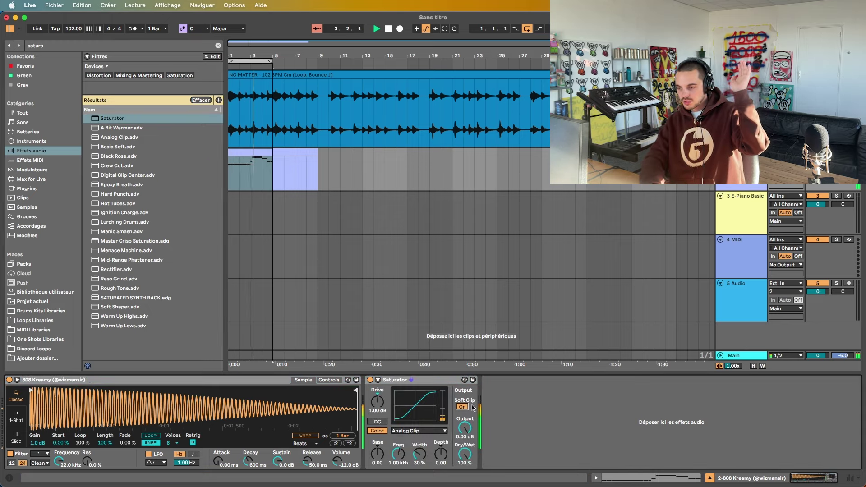
click(376, 411)
text(2)
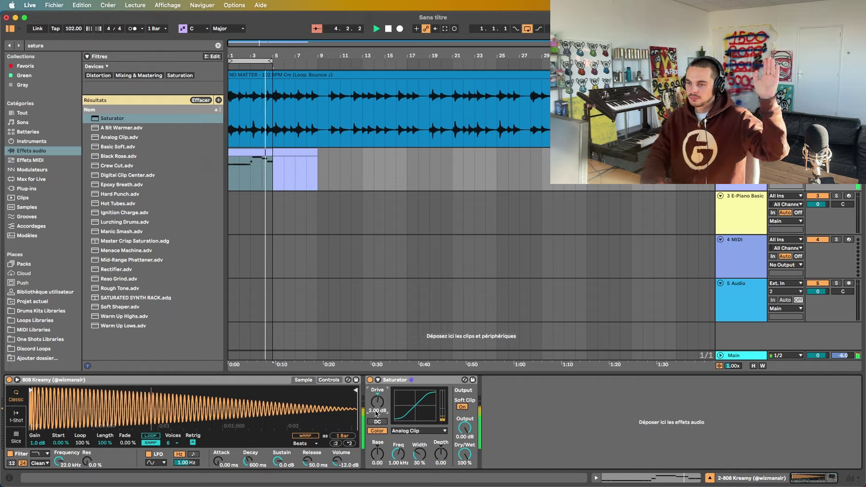
click(254, 149)
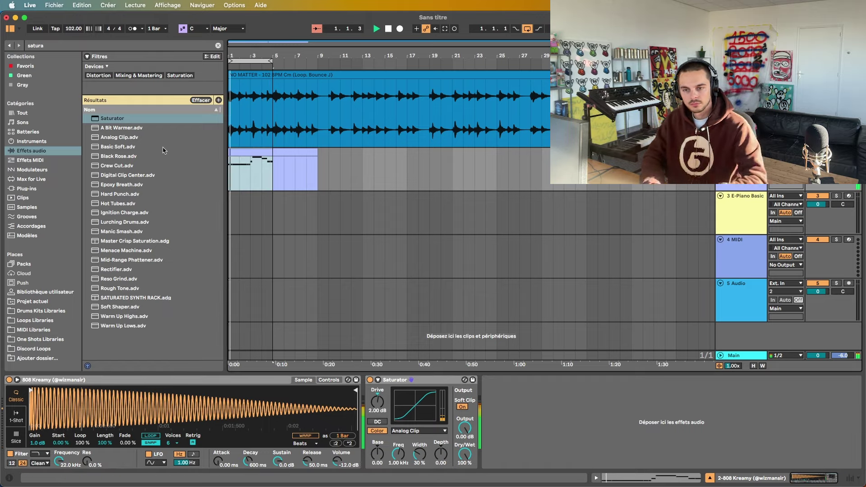
Search the library for "miel" and expand the Claps folder of the Miel Superkit drumkit
click(40, 130)
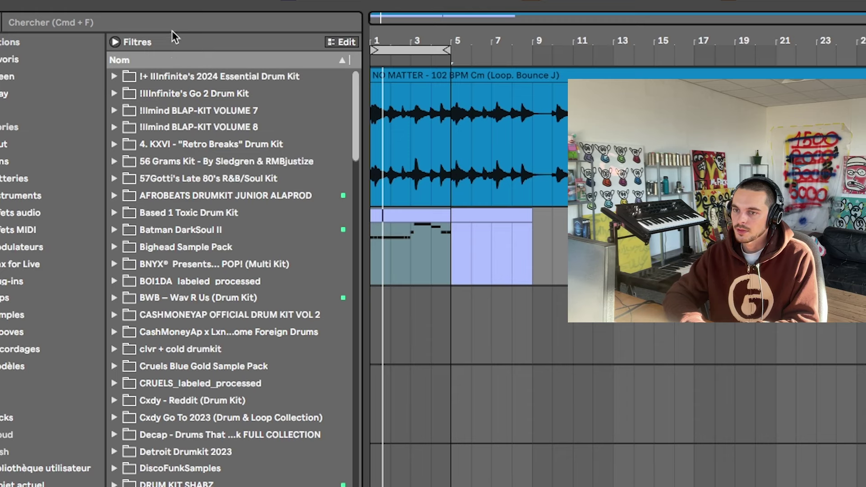
click(172, 28)
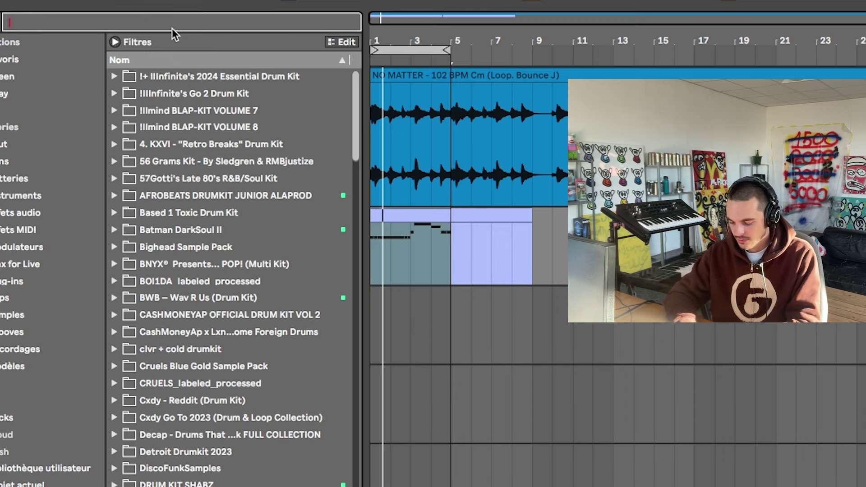
text(miel)
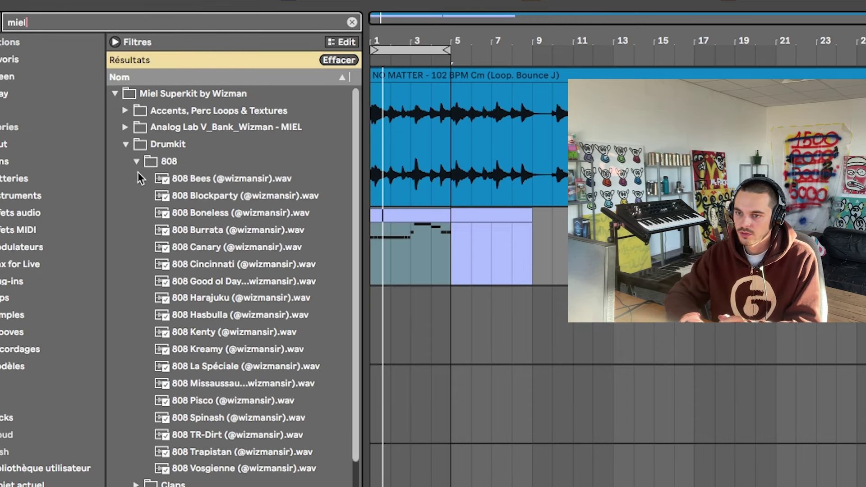
click(136, 161)
click(135, 179)
Audition the Doudoune, innit, Michelin and ONIFC claps, and load Clap - ONIFC onto the Drum Rack's C#1 pad
click(180, 266)
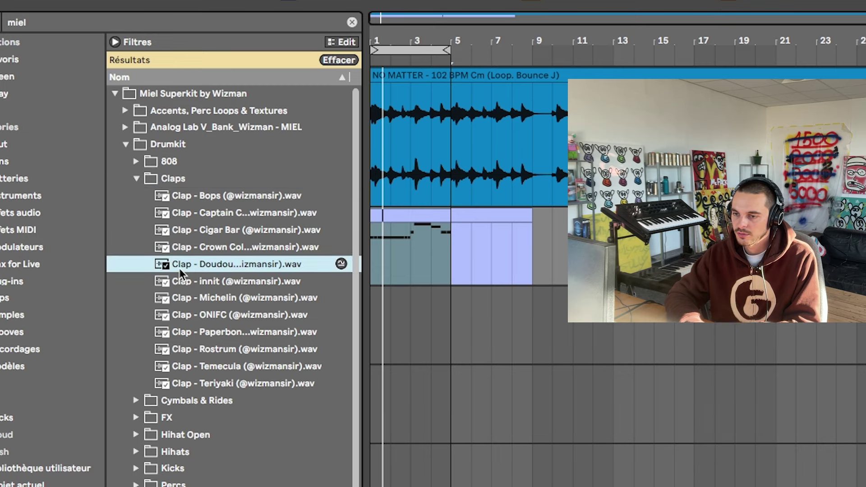
click(195, 282)
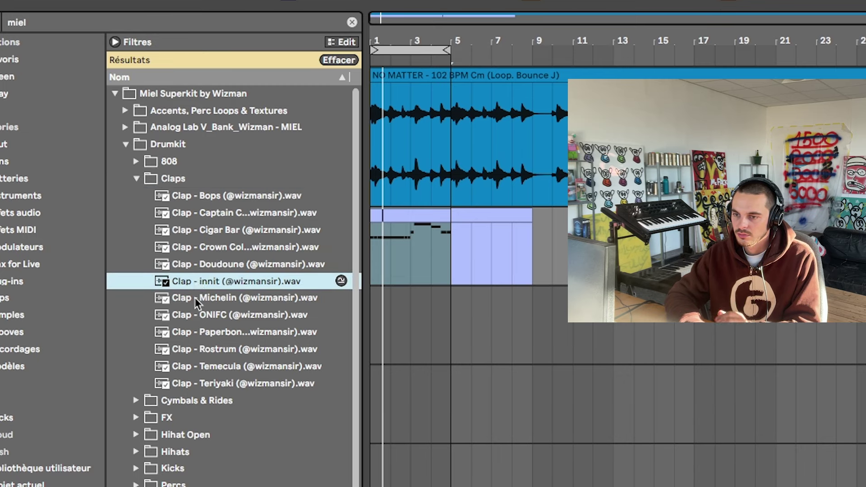
click(197, 299)
click(200, 316)
drag(210, 321, 107, 393)
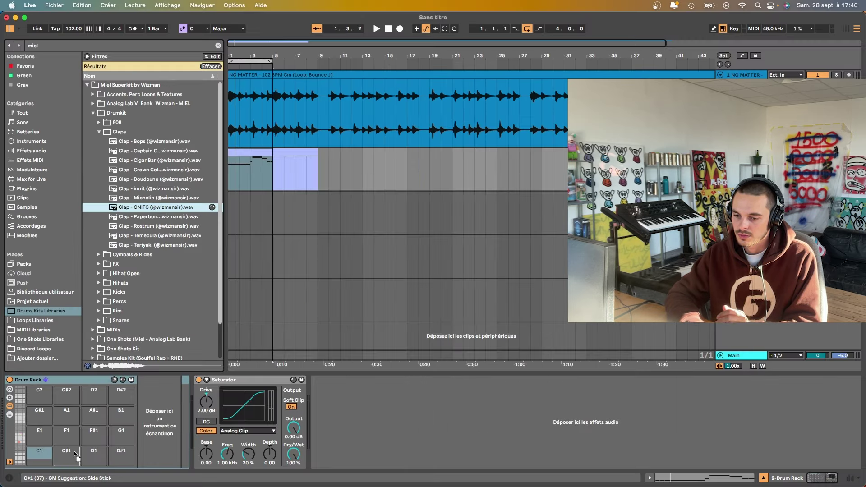
drag(75, 453, 72, 454)
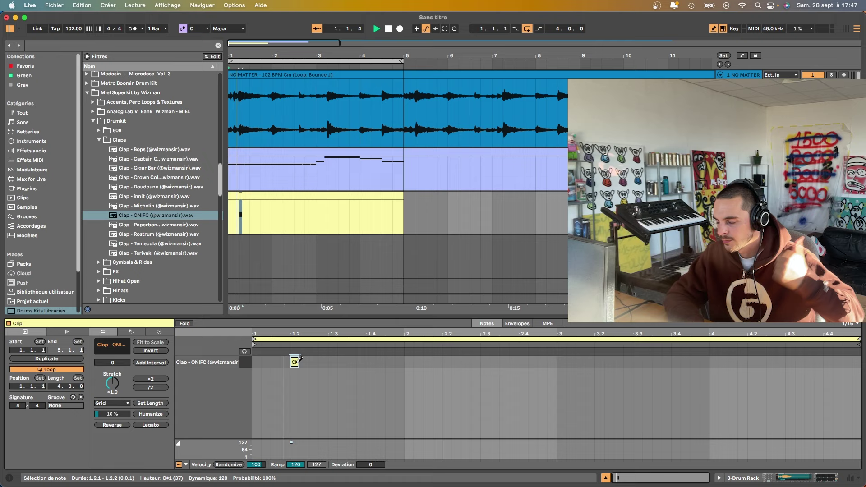
Draw ONIFC clap notes at 1.4, 2.2, 2.4, 3.2, 3.4, 4.2 and 4.4 in the four-bar drum clip
click(370, 362)
click(446, 362)
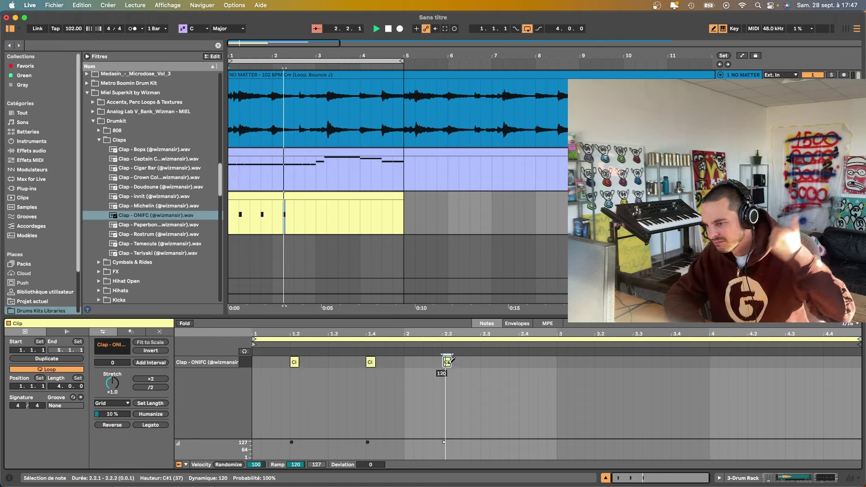
click(599, 361)
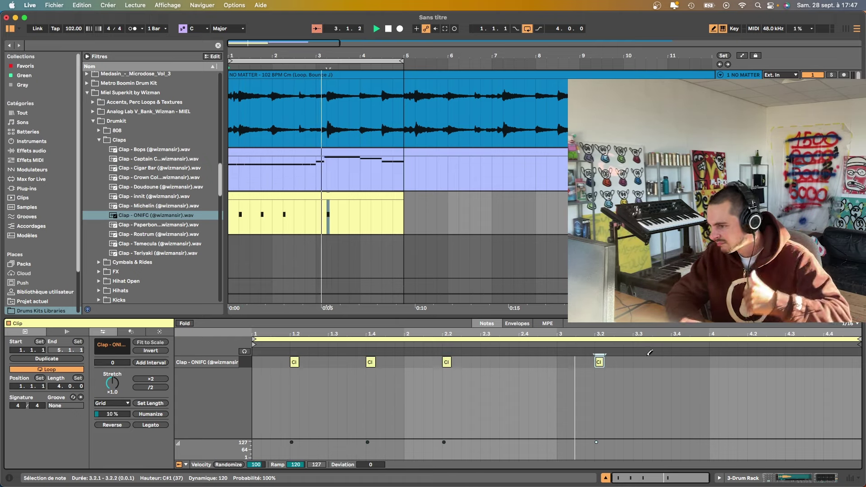
click(675, 361)
click(752, 362)
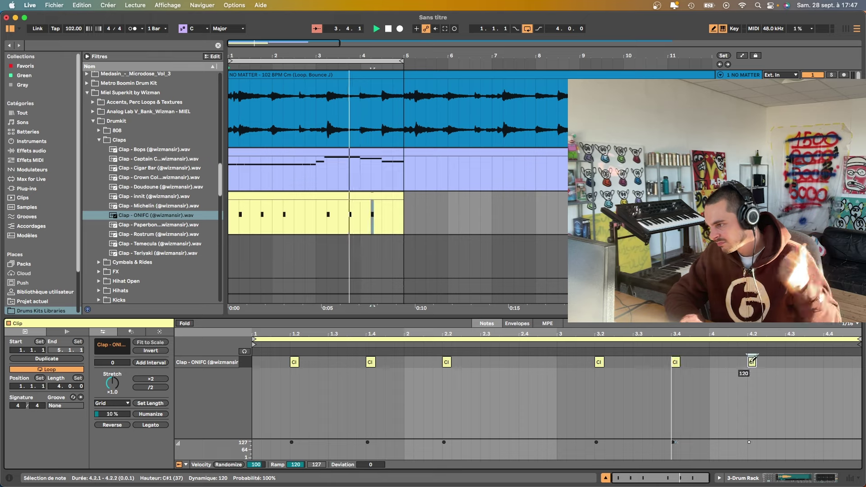
click(827, 361)
click(522, 362)
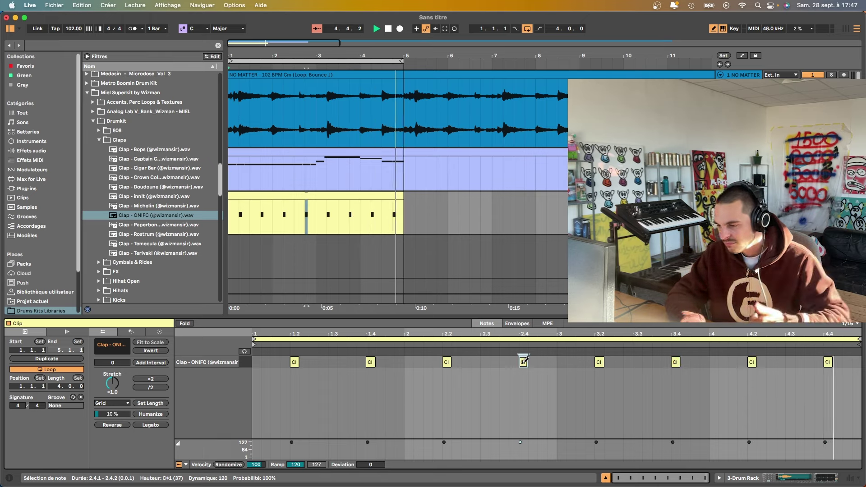
key(b)
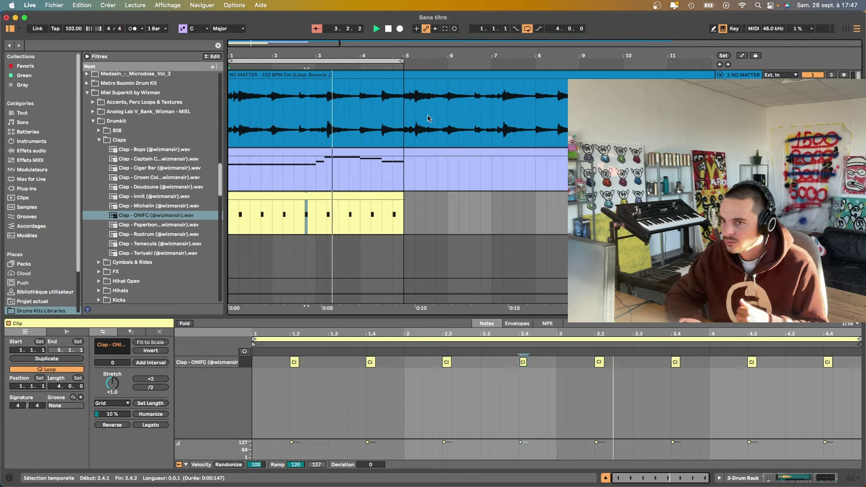
Set the project tempo to 98 BPM and start playback
click(71, 30)
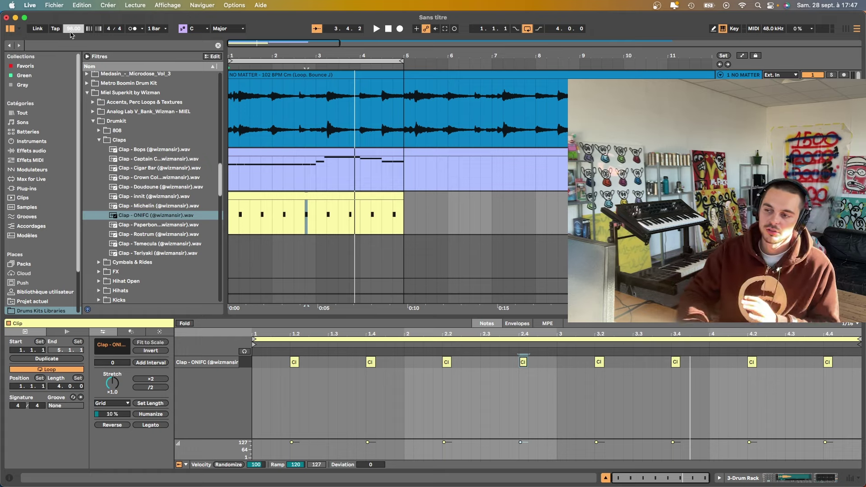
key(space)
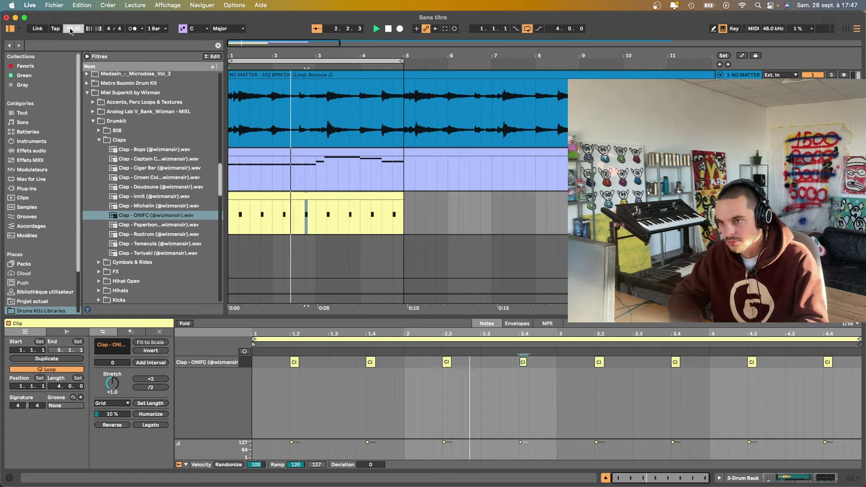
Examine the NO MATTER loop clip and its waveform around bars 5 and 10 while the beat plays
click(262, 74)
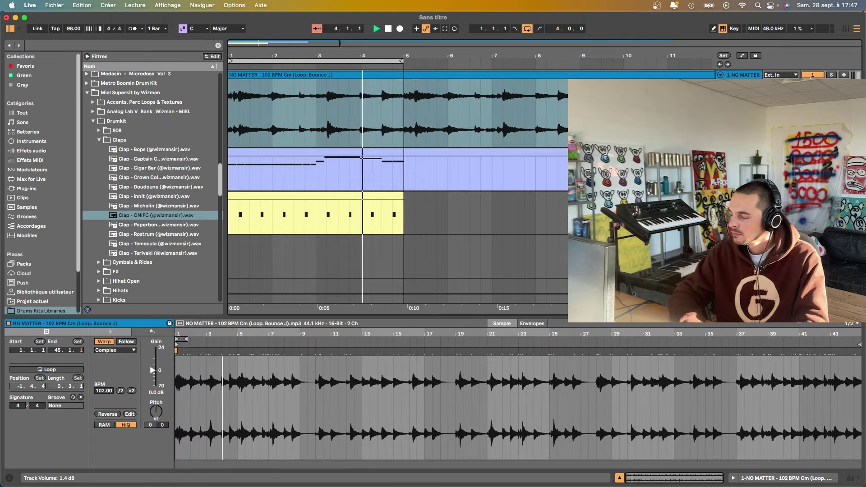
click(359, 75)
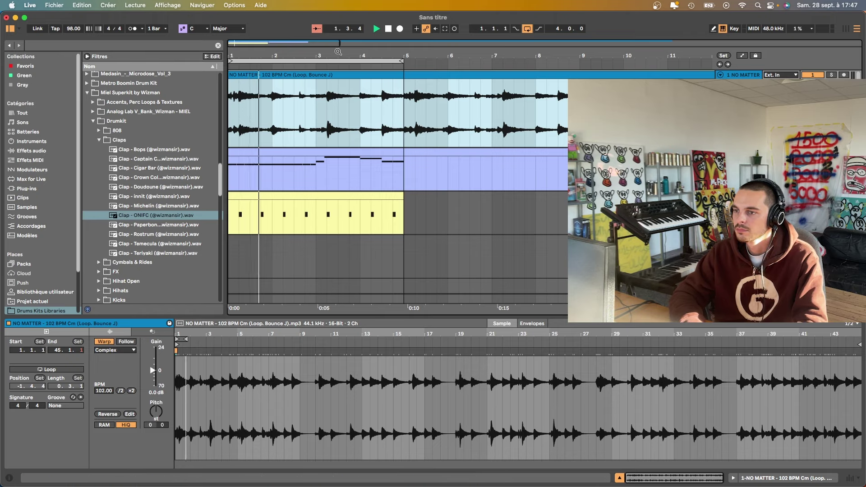
key(minus)
click(288, 106)
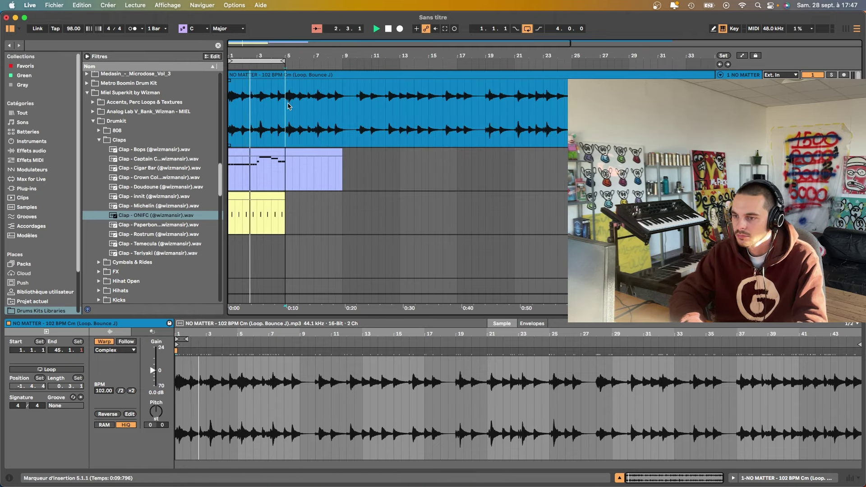
click(257, 214)
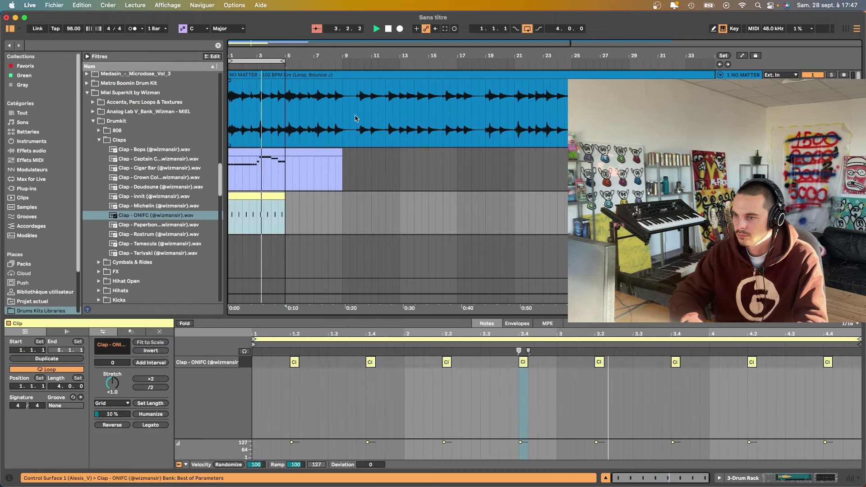
click(342, 116)
click(357, 117)
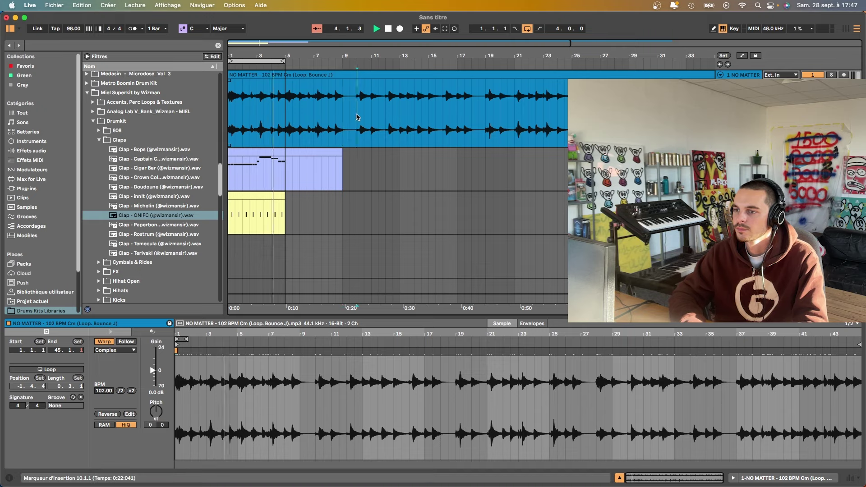
click(271, 74)
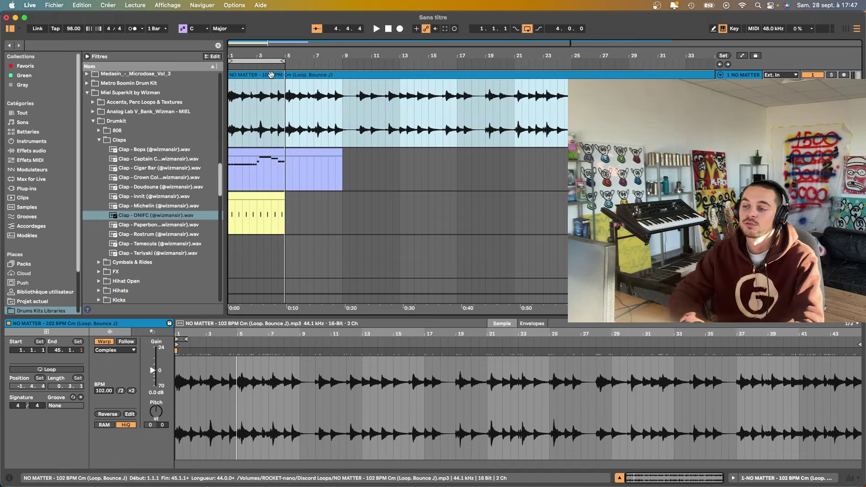
Duplicate the split NO MATTER loop track and place its bars 19 to 28 section at bar 1 on the copy
click(356, 120)
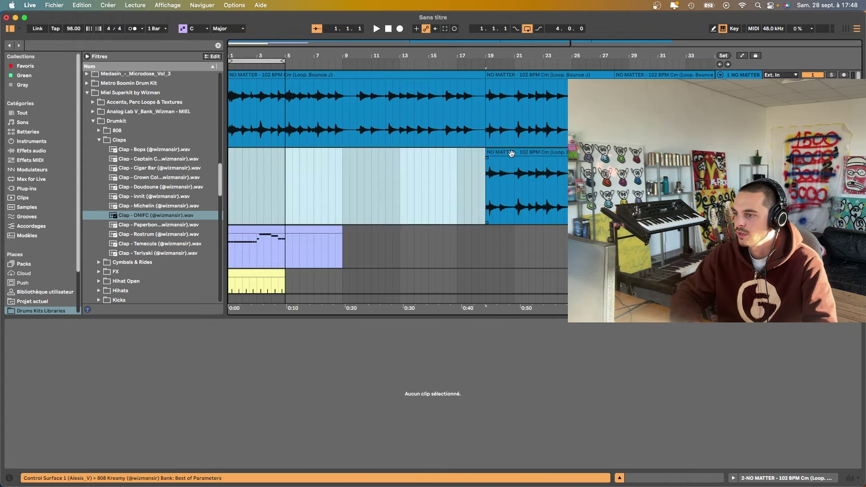
click(512, 154)
drag(514, 153, 265, 155)
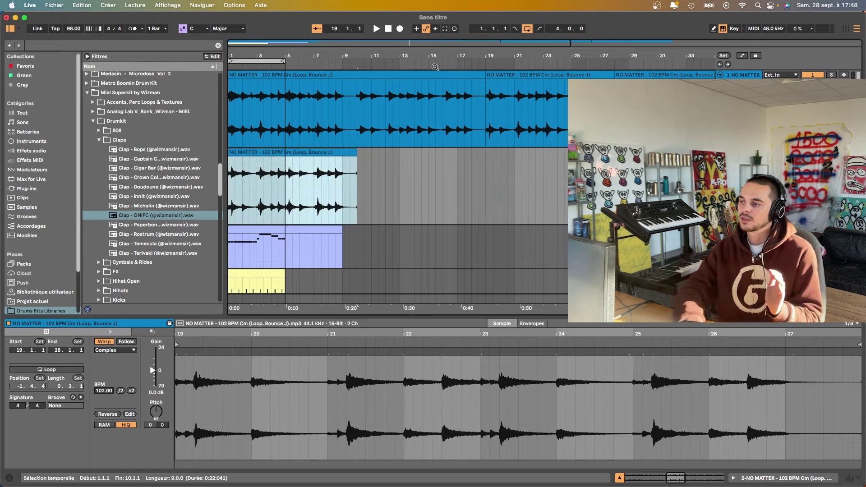
Deactivate the original NO MATTER track, play the beat with the moved section, and collapse the original track
click(808, 75)
key(space)
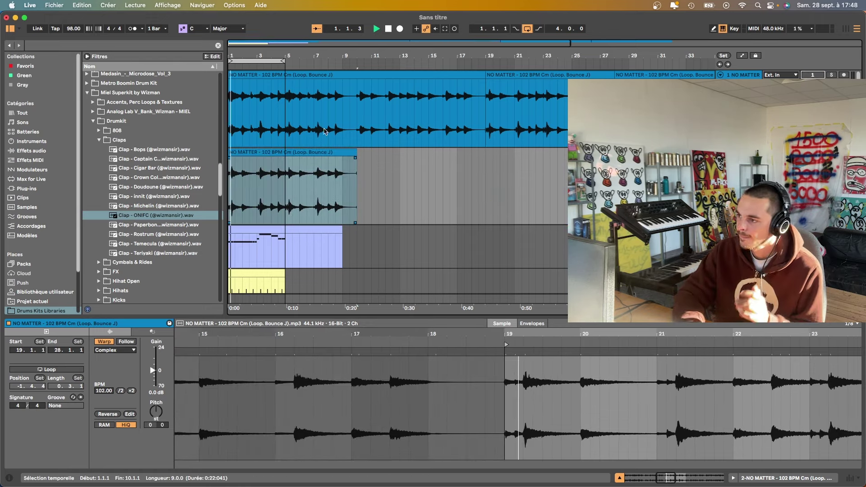
key(u)
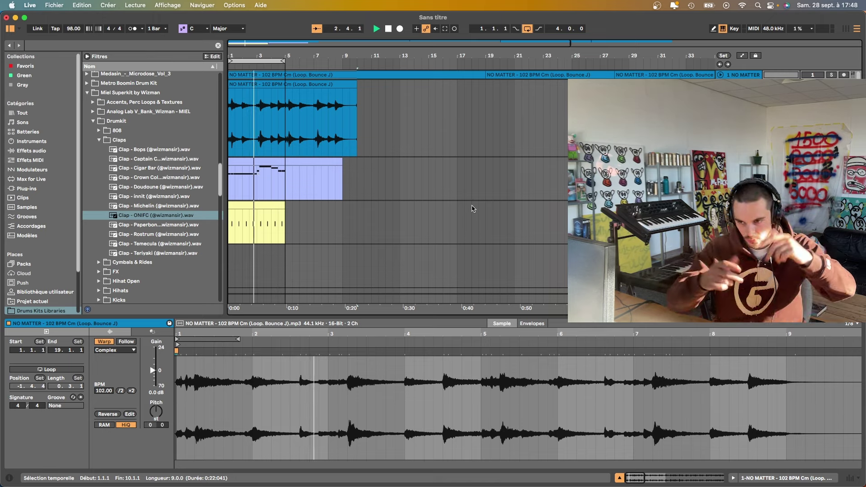
Select the clap clip and audition the cymbal samples in the Drumkit's Cymbals & Rides folder, from Trap up to C lé 80s
click(256, 215)
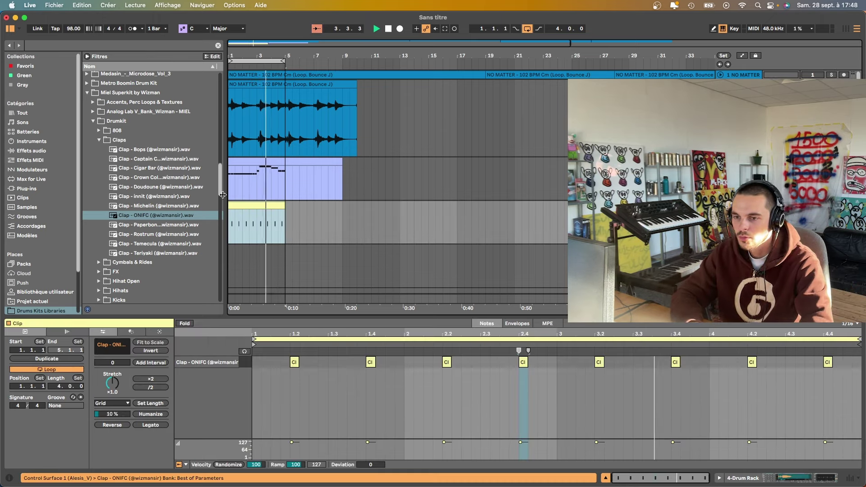
click(98, 140)
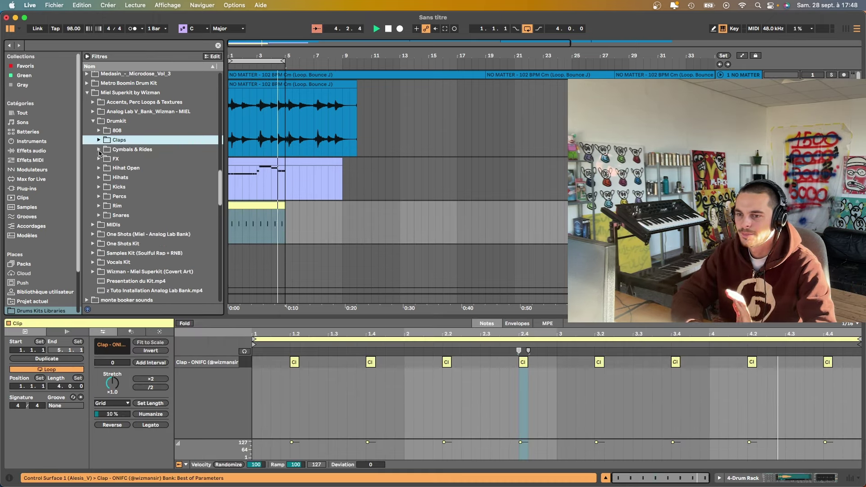
click(99, 150)
click(126, 197)
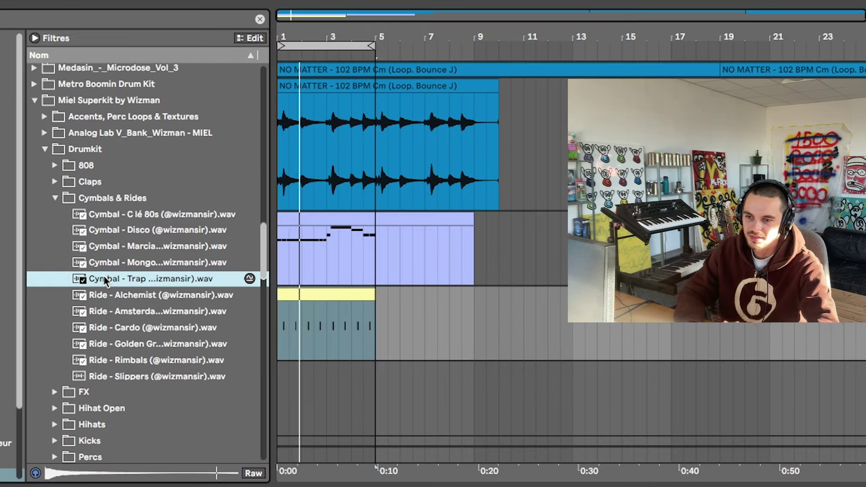
click(140, 187)
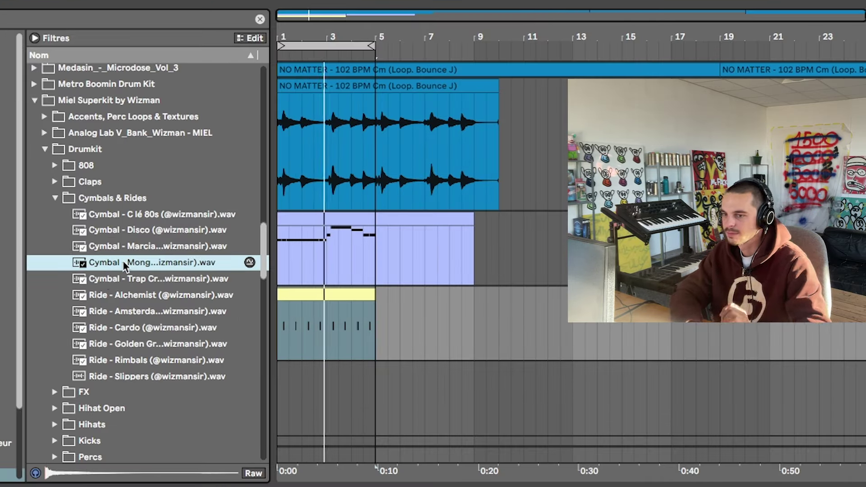
click(129, 248)
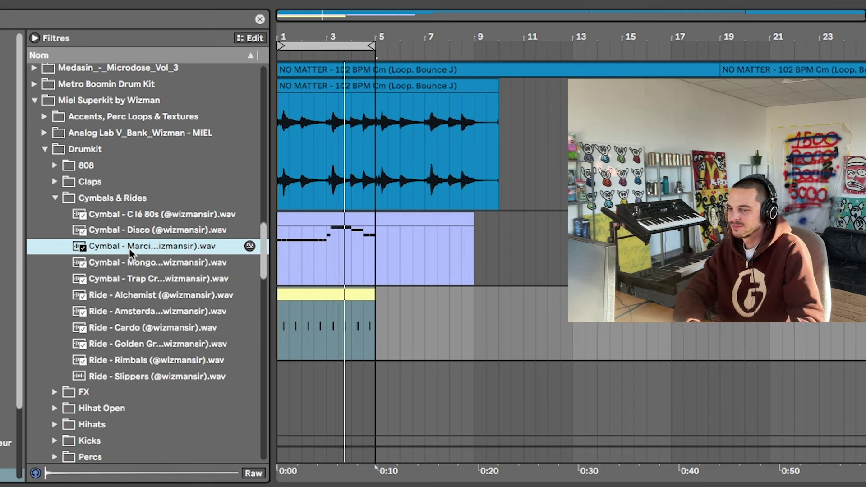
click(134, 234)
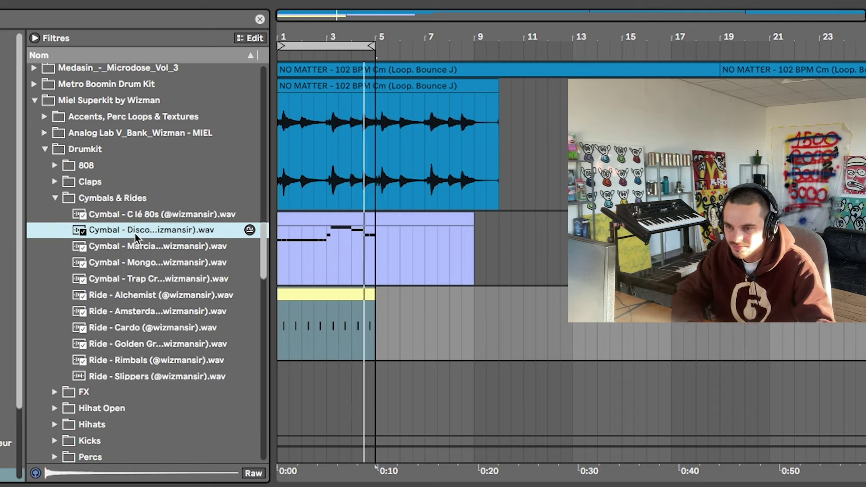
key(Up)
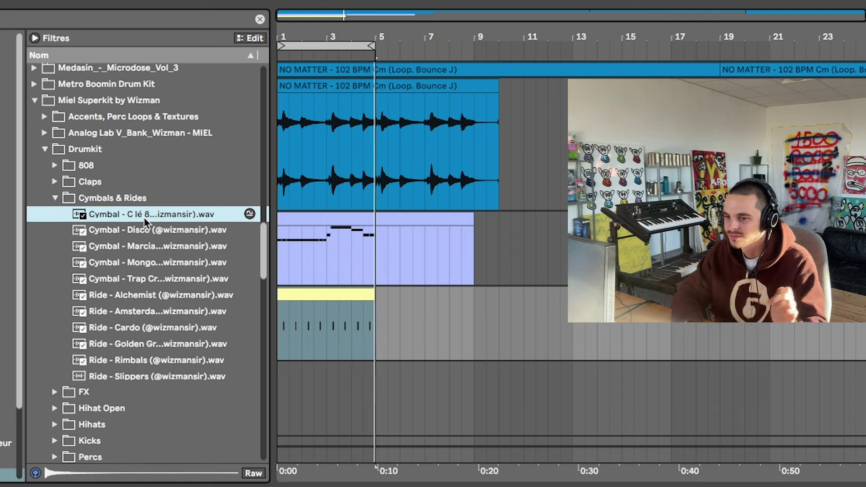
Load the Ride - Cardo sample onto the Drum Rack's D1 pad beside the clap and display the clip's notes
click(145, 312)
click(148, 328)
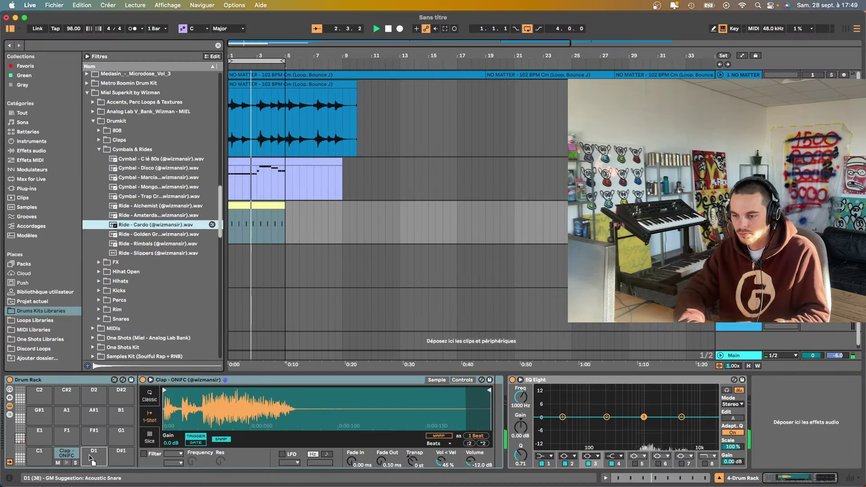
key(shift+Tab)
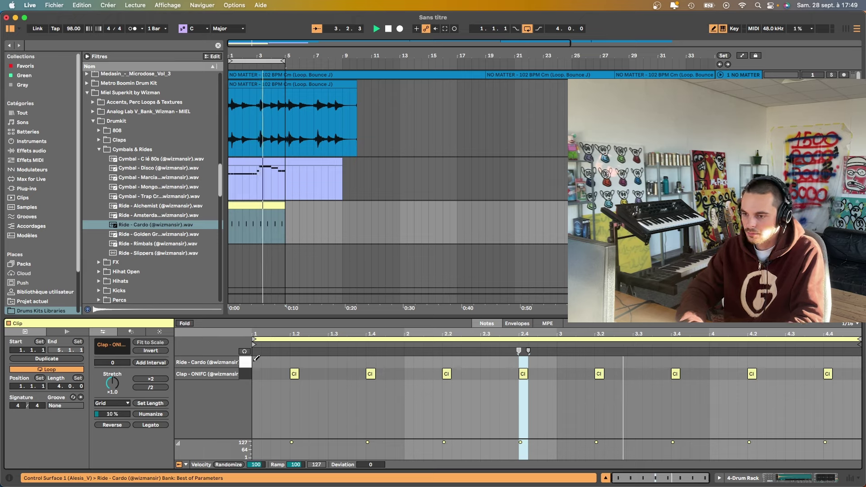
Add a Ride - Cardo note at the start of bar 1, set its velocity to 60 and lengthen it to one bar
click(256, 362)
drag(254, 444, 254, 481)
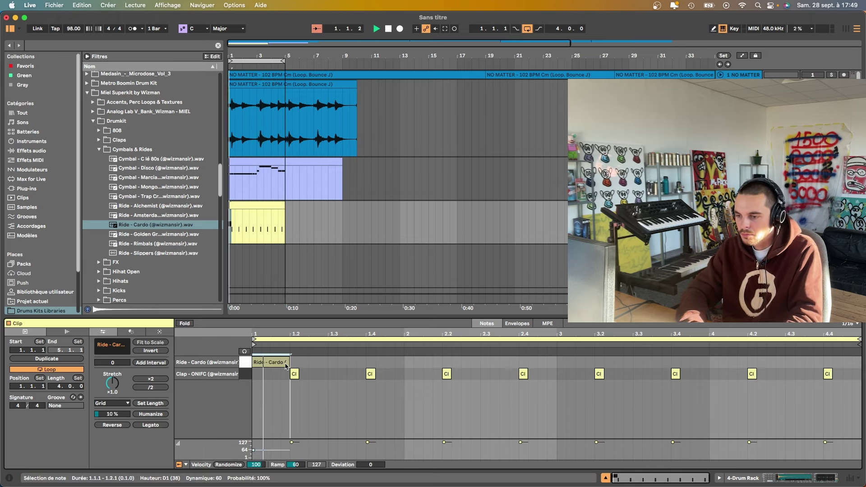
drag(287, 361, 393, 352)
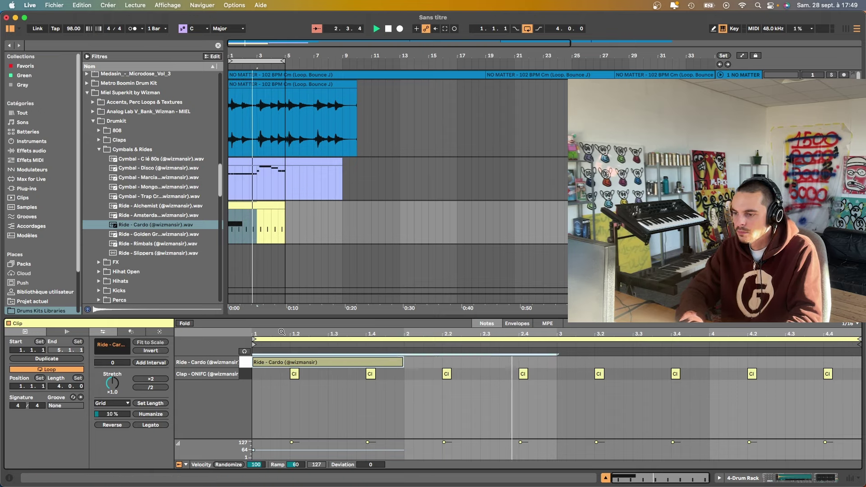
Repeat the one-bar ride note at bar 3 and place a short ride note just before it, with playback running
click(559, 362)
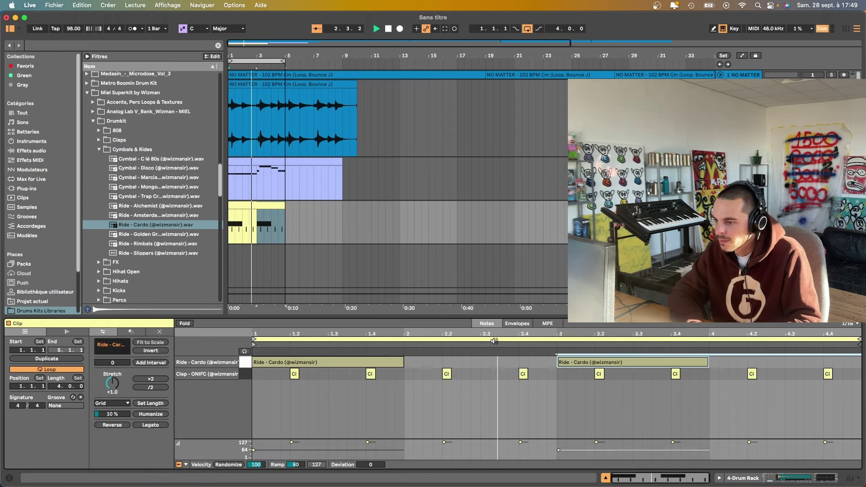
drag(570, 362, 541, 359)
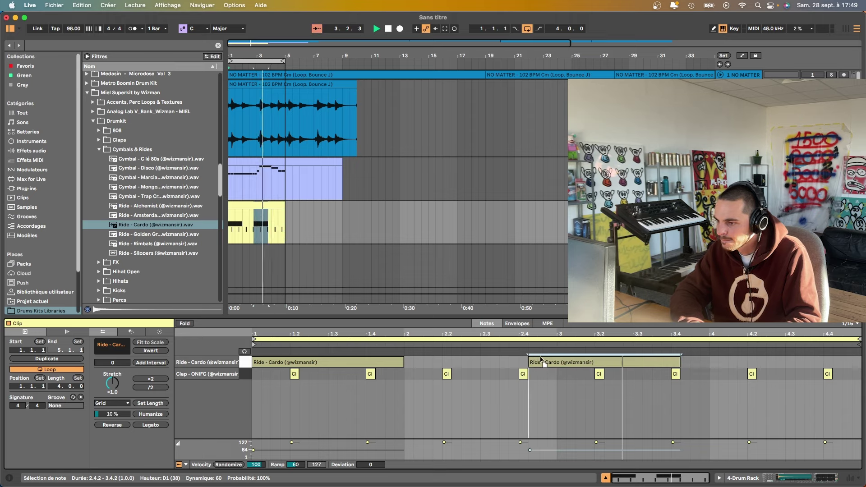
key(b)
click(566, 362)
key(space)
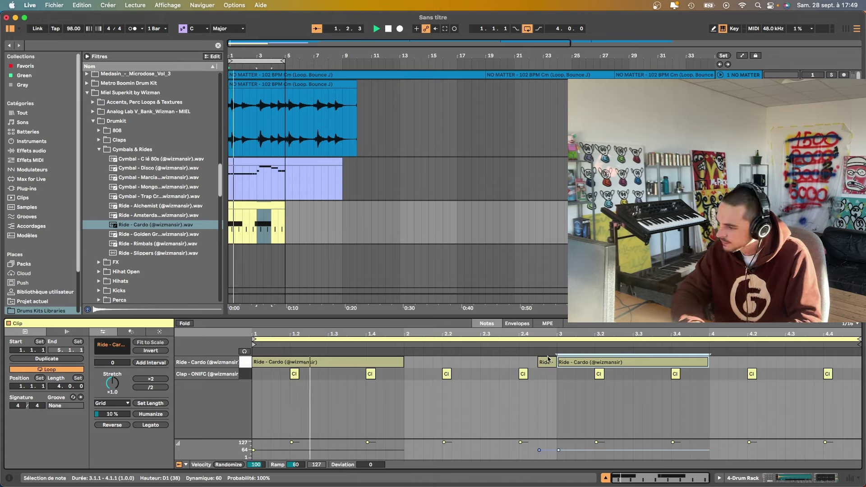
Close the Cymbals & Rides folder and audition samples from the Drumkit's FX folder
key(shift+Tab)
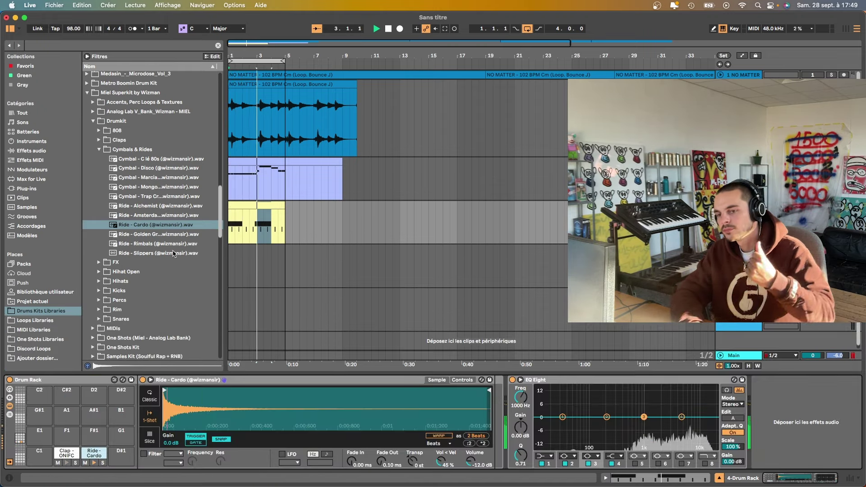
click(99, 149)
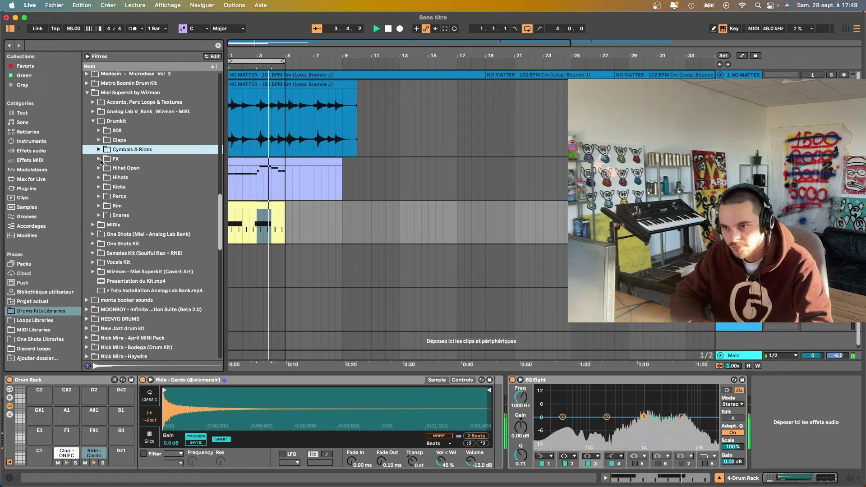
click(99, 158)
click(129, 206)
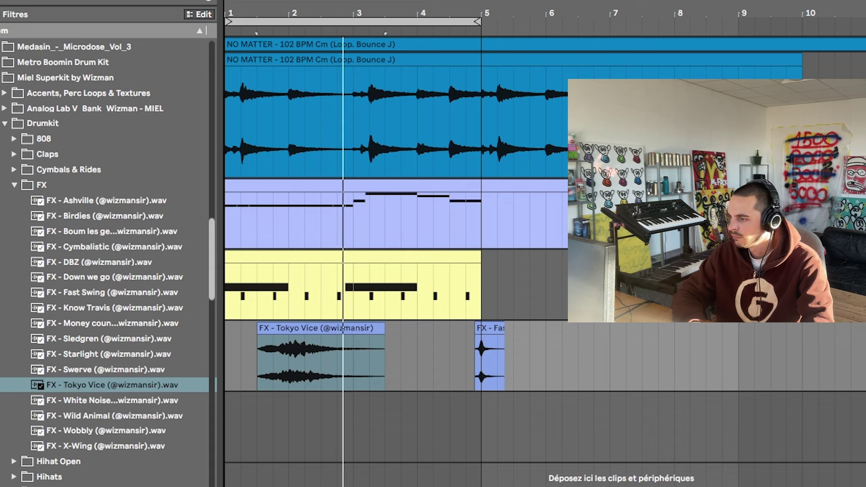
Move the FX - Tokyo Vice clip onto the track below the FX - Fast Swing clip, starting halfway through bar 3
drag(332, 341, 464, 399)
click(325, 398)
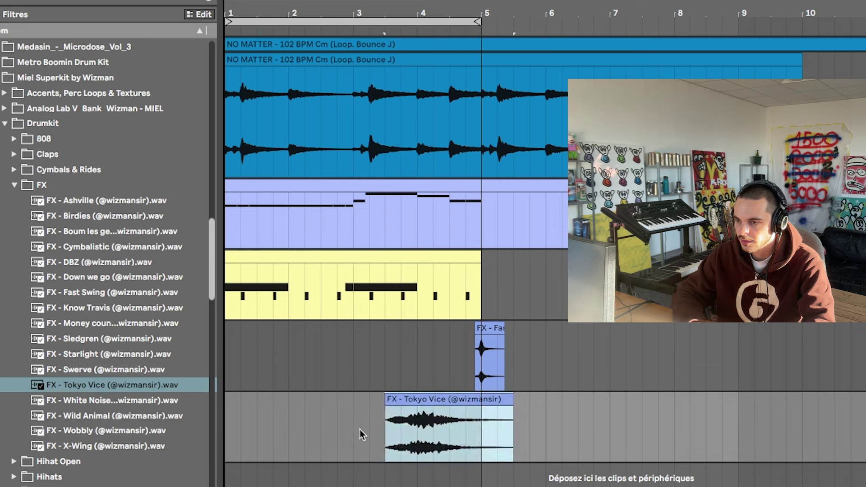
click(353, 425)
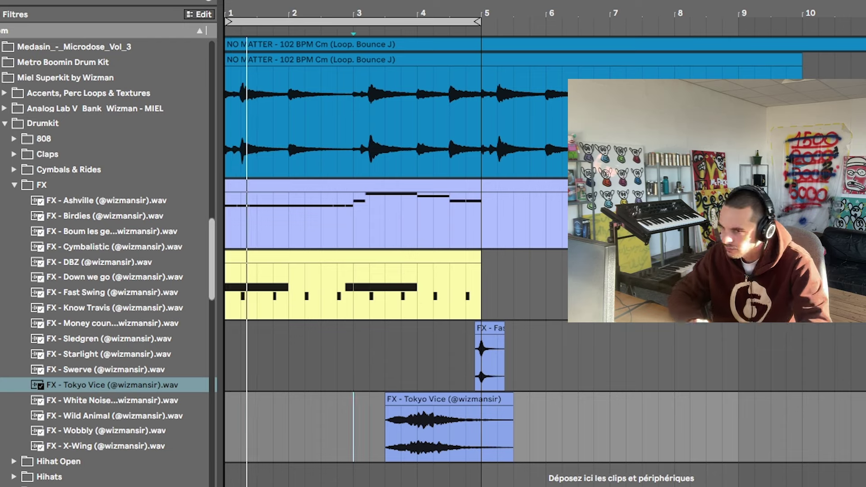
Select the drum clip, close the FX folder and open the Drumkit's Snares folder
click(412, 257)
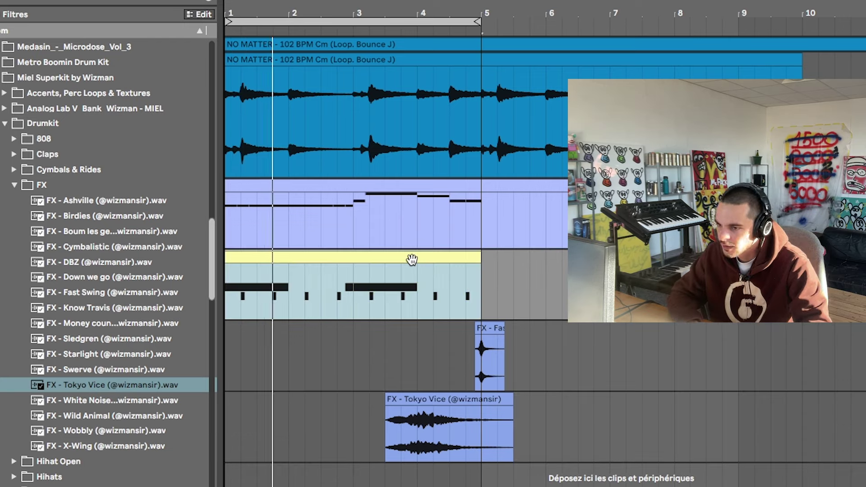
click(15, 184)
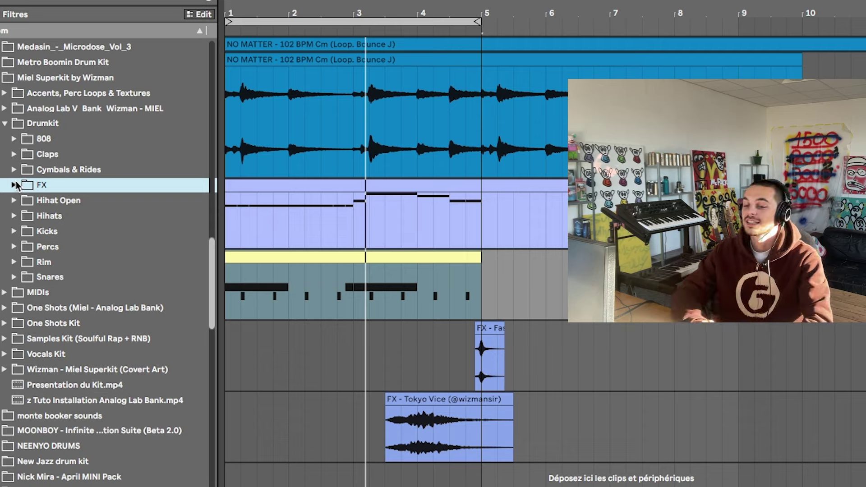
click(14, 276)
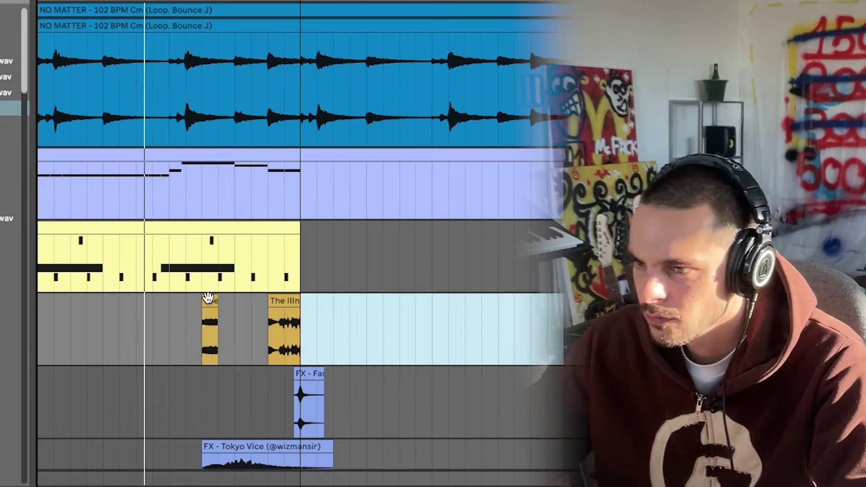
Move the short orange sample clip one bar earlier, to beat 3 of bar 2
click(209, 299)
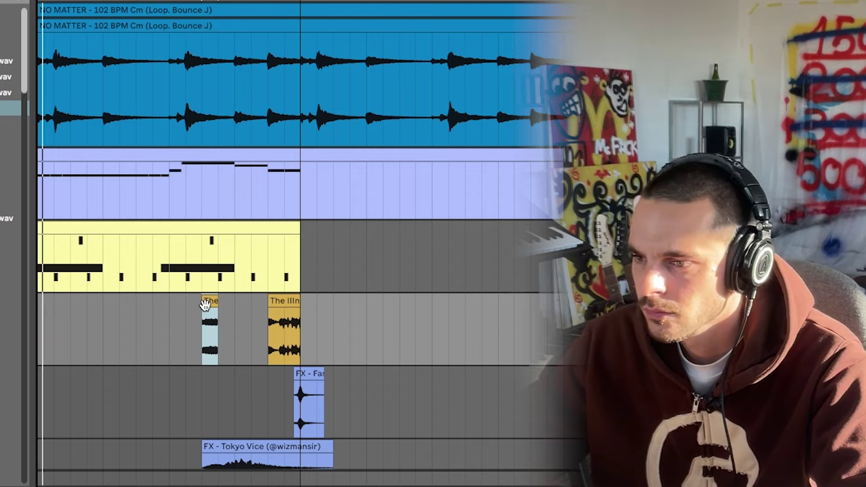
drag(213, 302, 142, 302)
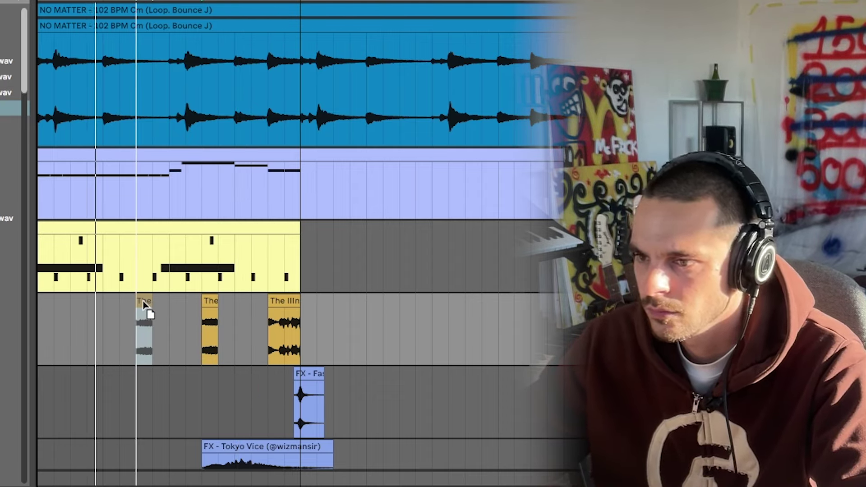
click(293, 303)
click(289, 332)
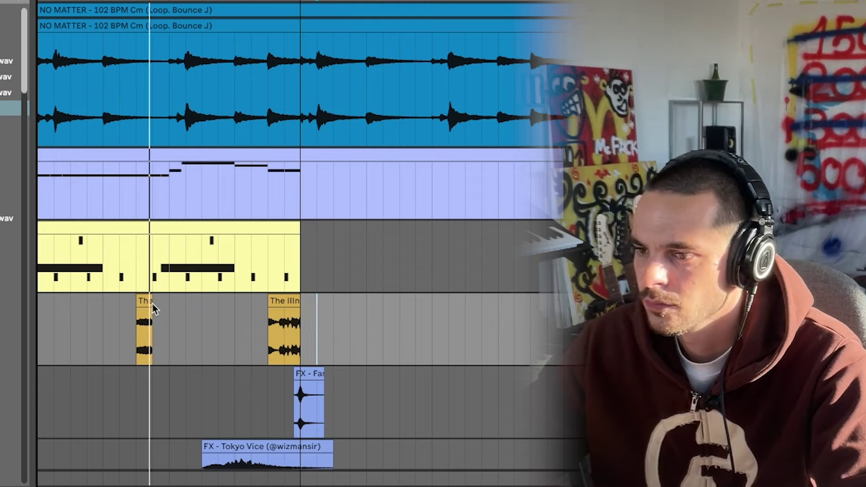
Move the longer orange sample clip in bar 4 onto a separate audio track directly below, keeping its position in time
key(ctrl+z)
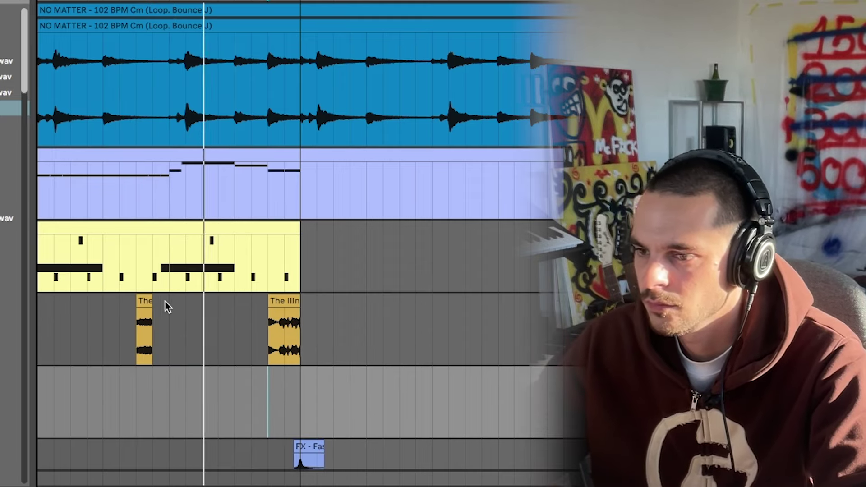
click(276, 318)
drag(276, 318, 280, 388)
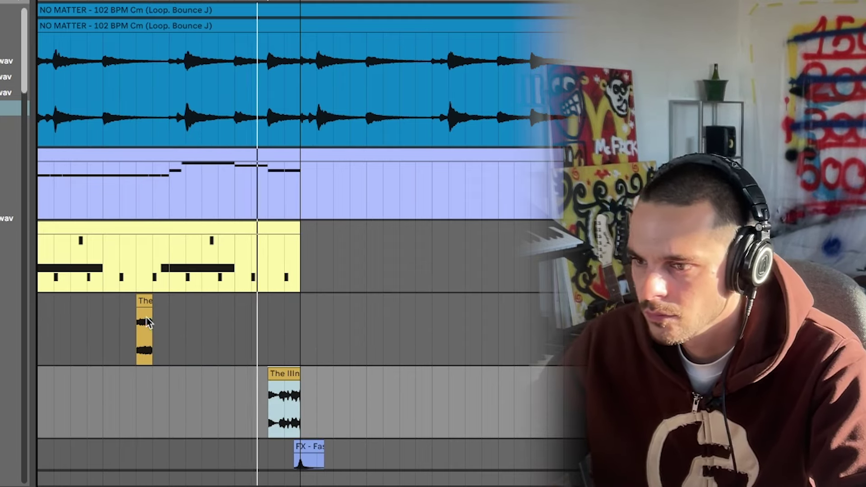
Copy the short orange sample clip to beat 4 of bar 4 and shift the original to beat 4 of bar 2
click(147, 318)
click(291, 330)
key(ctrl+v)
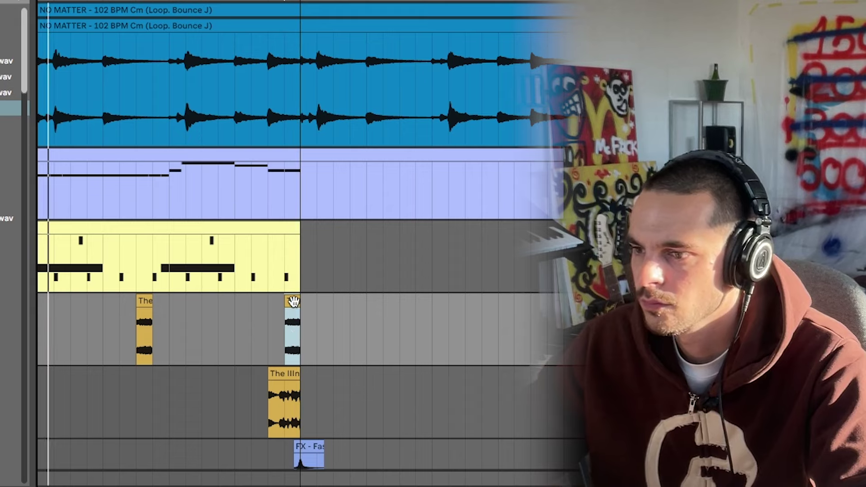
drag(292, 301, 276, 301)
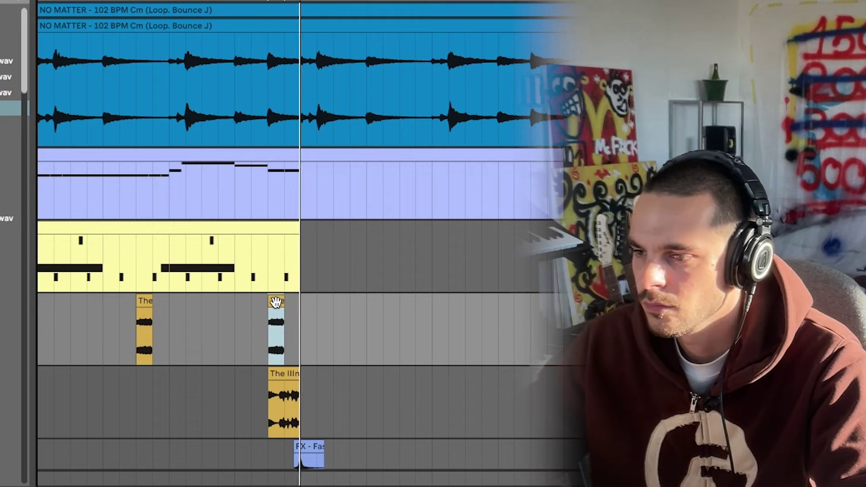
drag(270, 303, 287, 302)
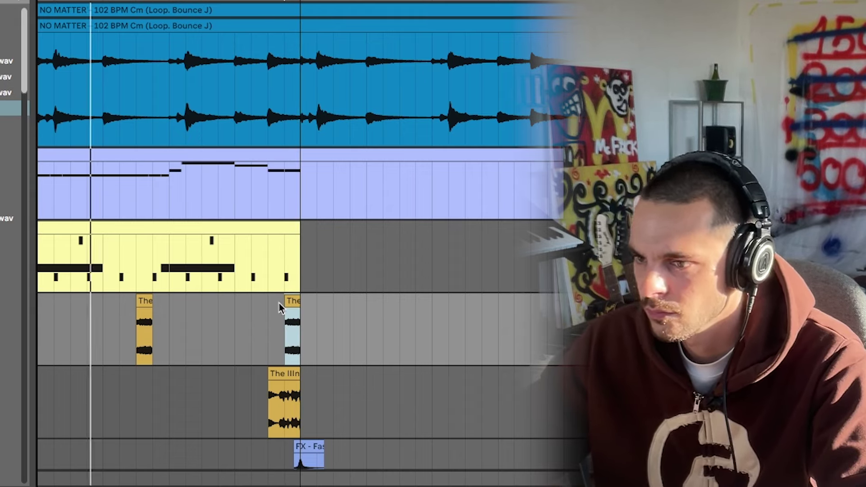
drag(147, 301, 163, 308)
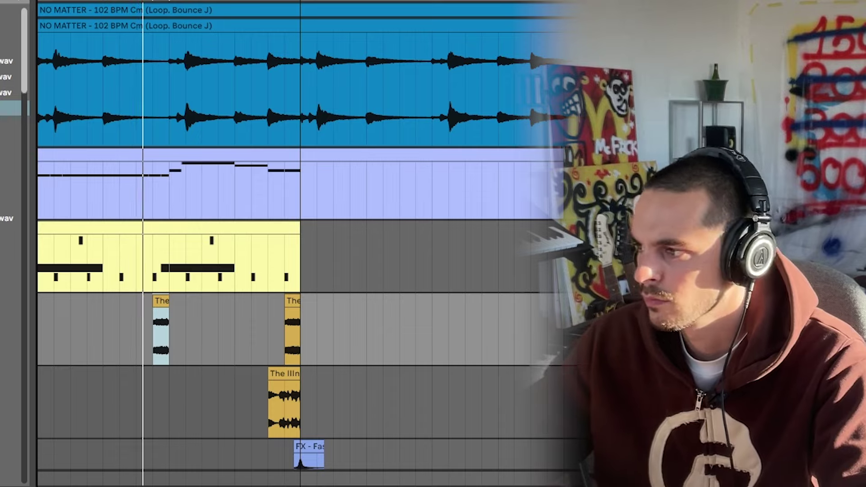
Reduce the heights of the two orange sample tracks and compact the tracks above them
drag(586, 365, 586, 322)
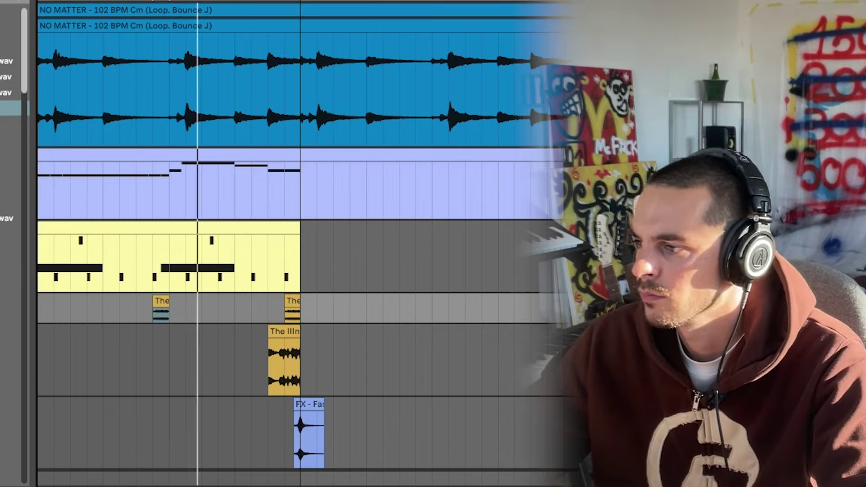
drag(374, 396, 374, 367)
scroll(374, 370, down, 1)
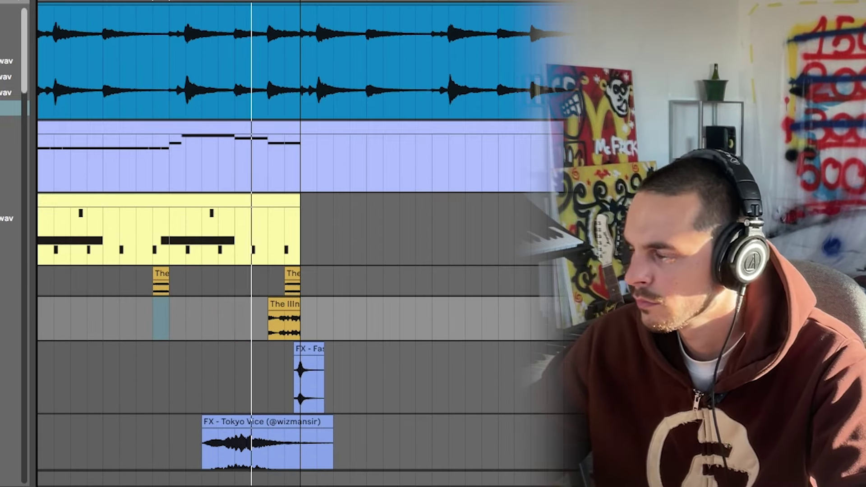
drag(586, 265, 586, 223)
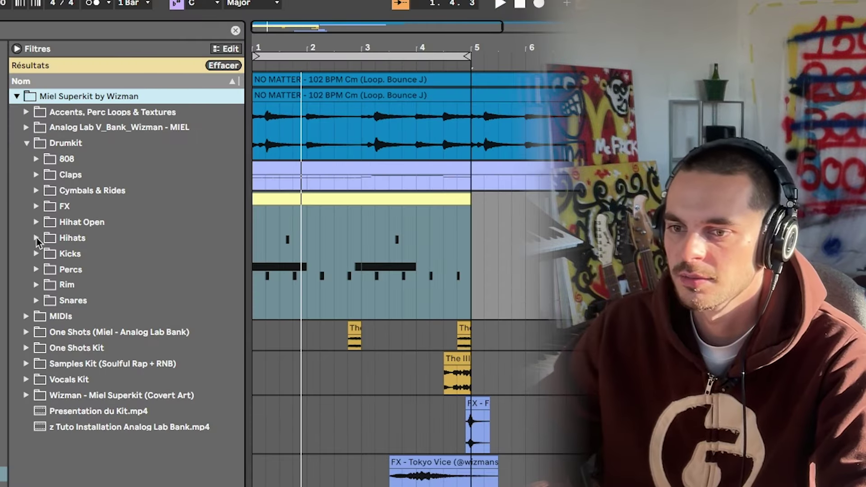
Audition several samples in the Drumkit's Kicks folder and load Kick - Fraud onto the Drum Rack's C1 pad
click(36, 253)
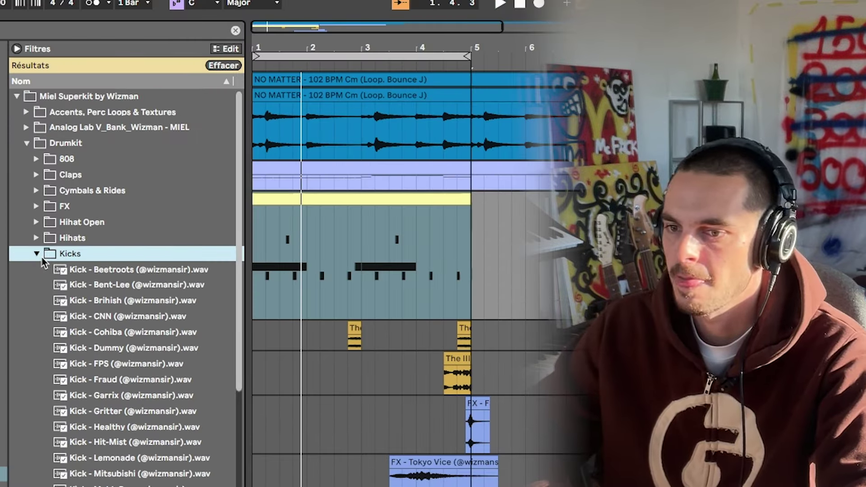
click(115, 316)
click(114, 379)
click(118, 457)
drag(117, 381, 48, 456)
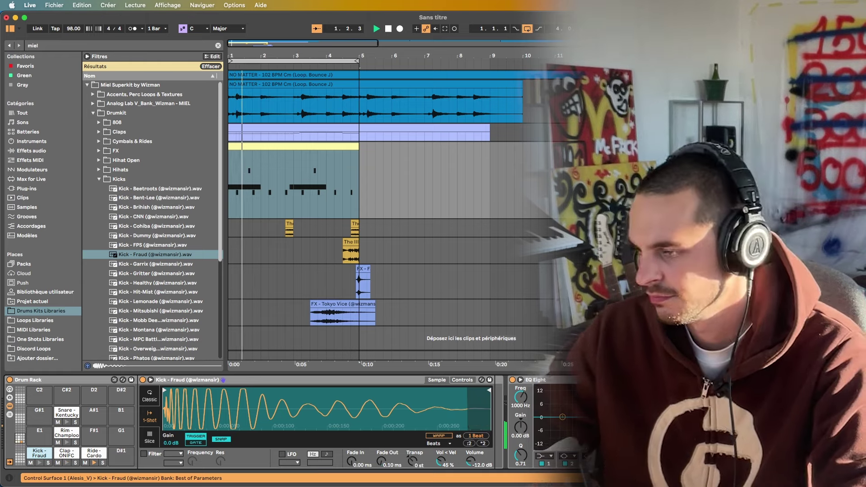
Add a Kick - Fraud note at 1.1.1 in the drum clip, and try another at 1.2.3 before removing it
key(shift+Tab)
key(space)
click(256, 409)
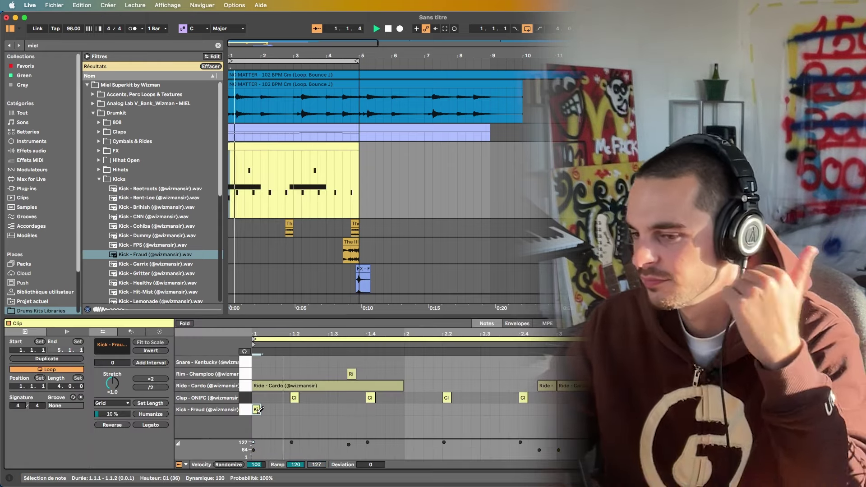
click(313, 409)
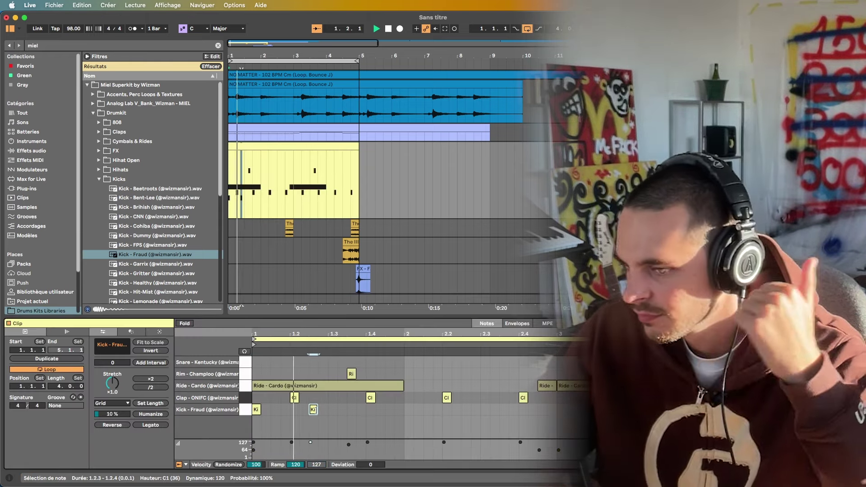
click(314, 409)
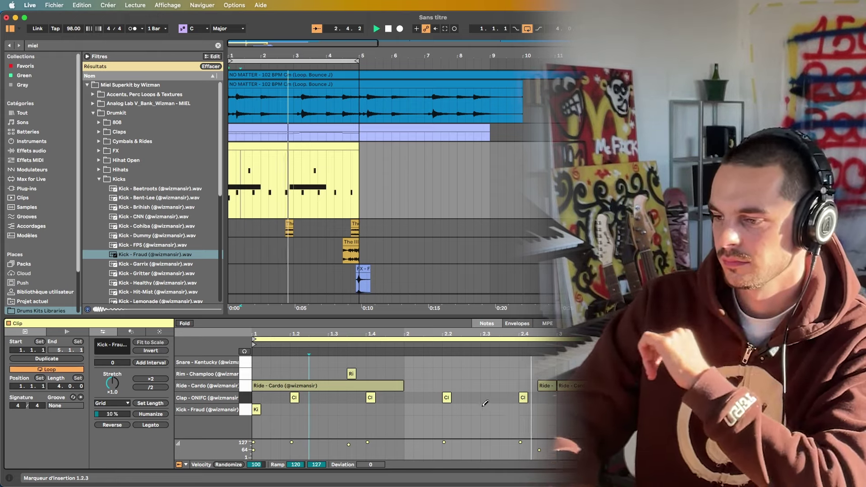
Place a Kick - Fraud note at 2.3.3, compare it with the 808 pattern, and shift it to 2.3.4
click(504, 409)
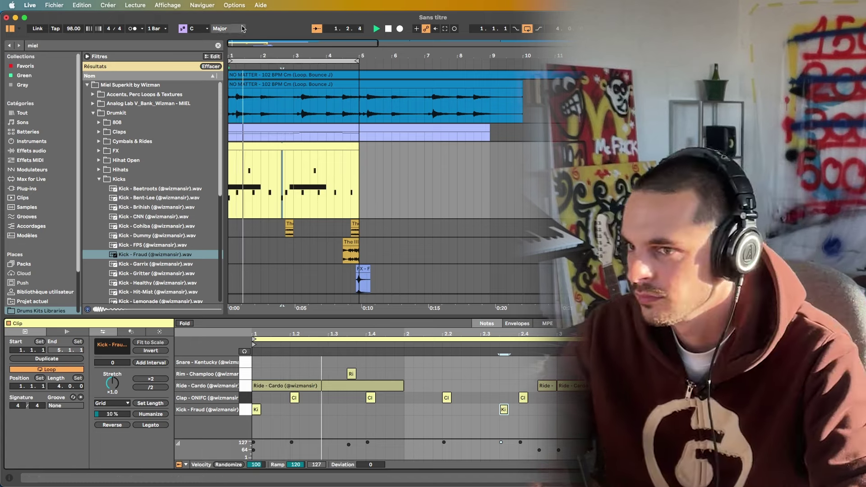
click(294, 136)
scroll(294, 136, up, 3)
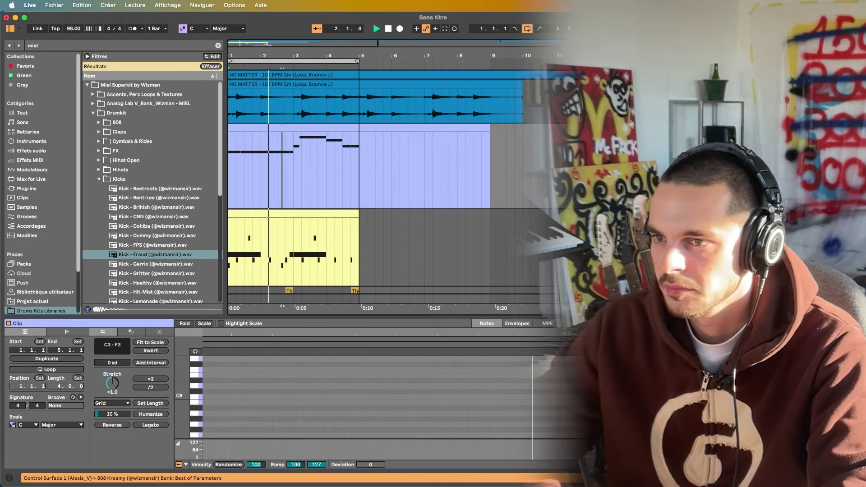
scroll(294, 135, up, 5)
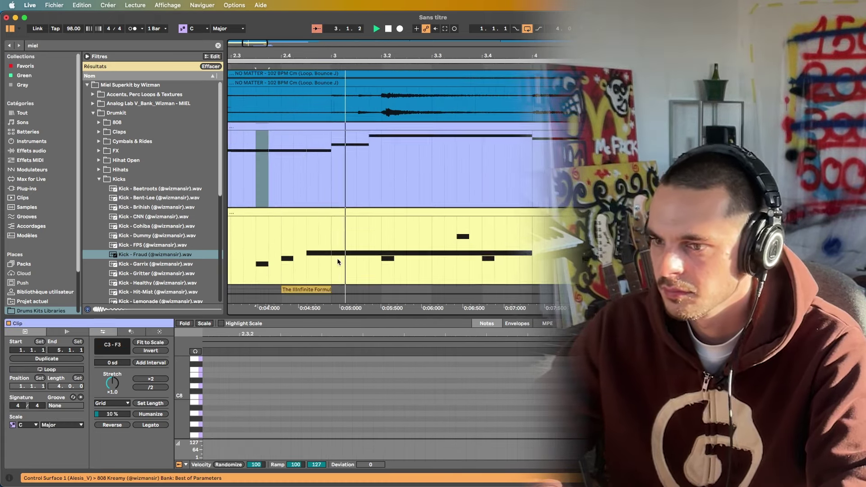
scroll(337, 258, up, 3)
click(296, 184)
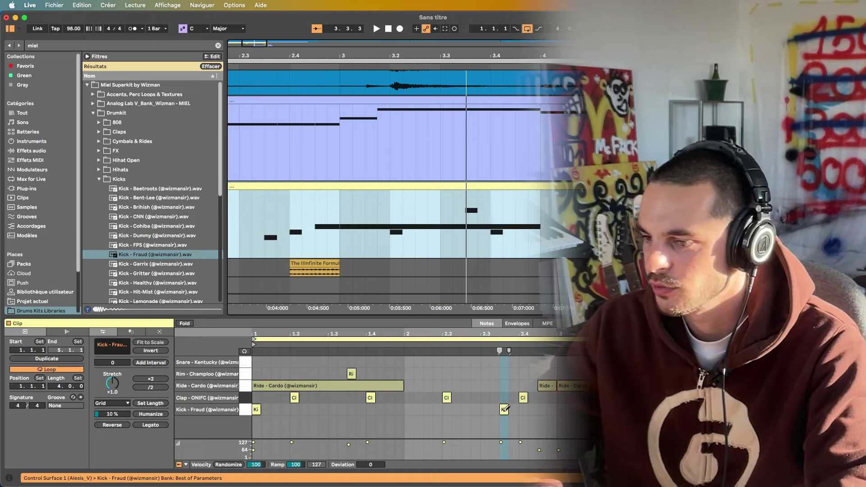
drag(504, 409, 513, 410)
key(space)
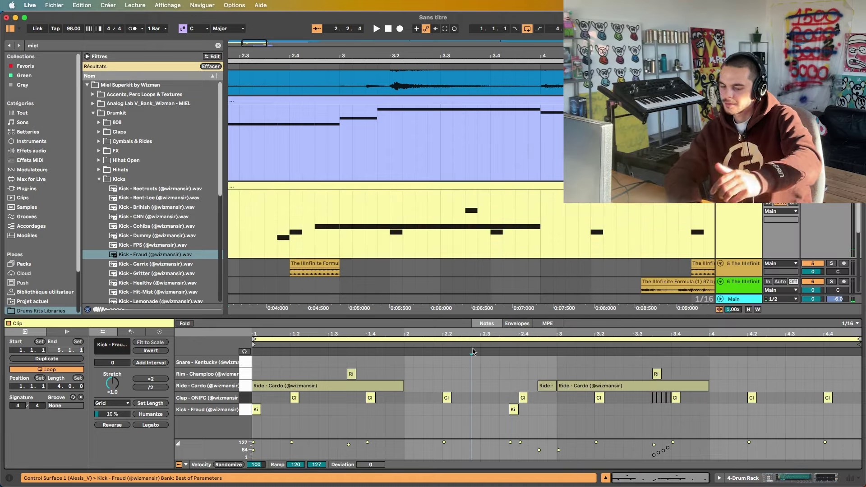
key(space)
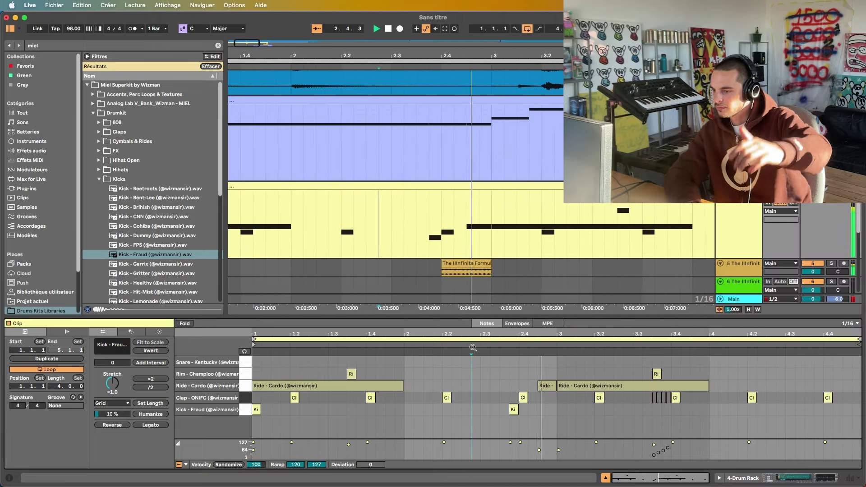
Try Kick - Fraud notes at 2.4.3 and 3.1.1, and delete the kick at 2.3.4
click(542, 409)
click(561, 410)
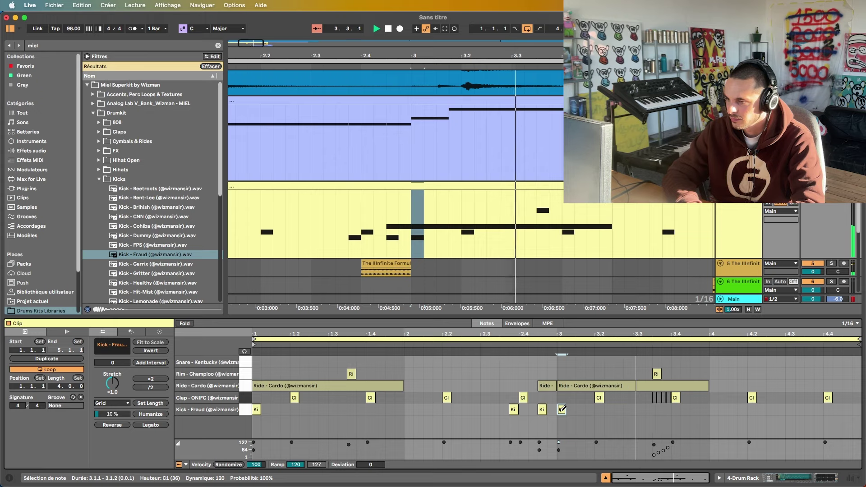
click(513, 408)
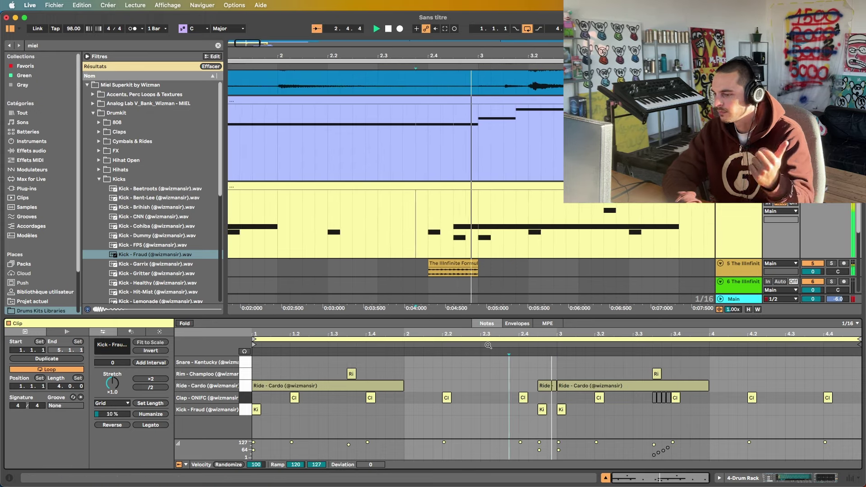
Add Kick - Fraud notes at 4.1.1 and 4.4.3 in the drum clip
drag(499, 334, 501, 279)
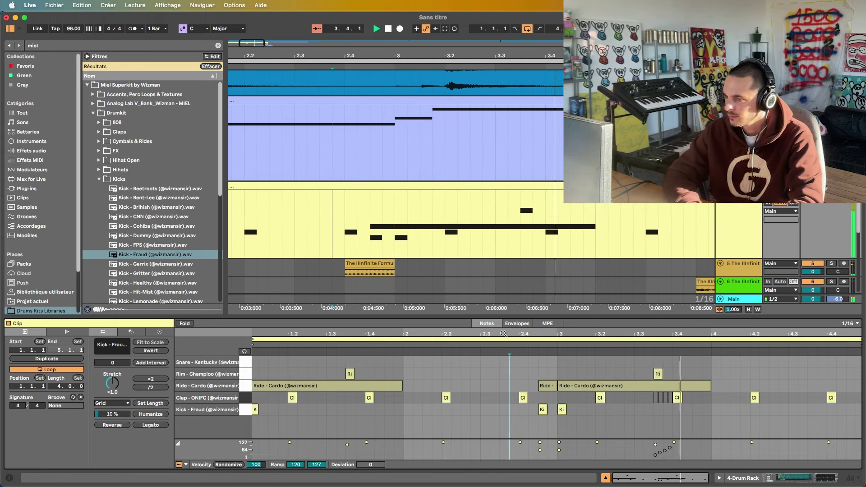
drag(503, 334, 504, 276)
click(713, 409)
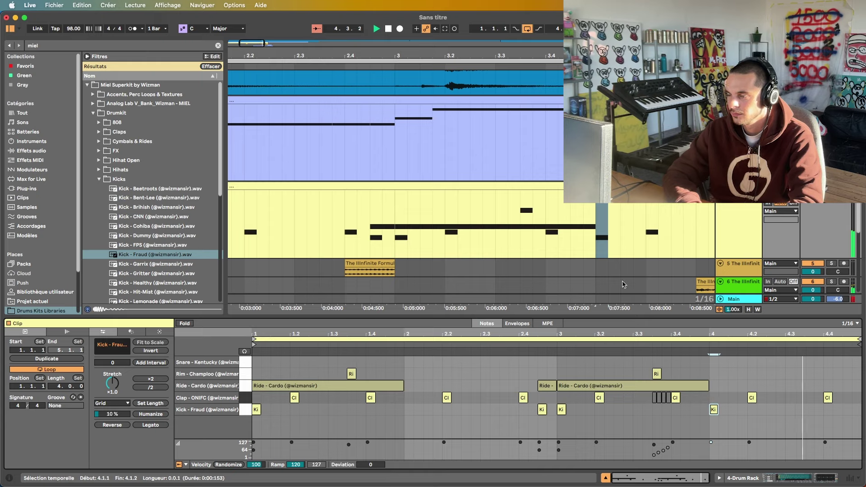
drag(505, 56, 516, 1)
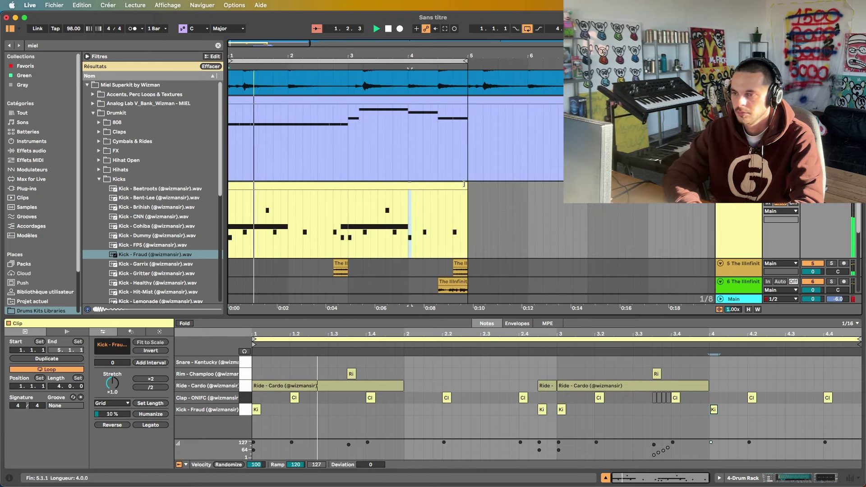
click(441, 184)
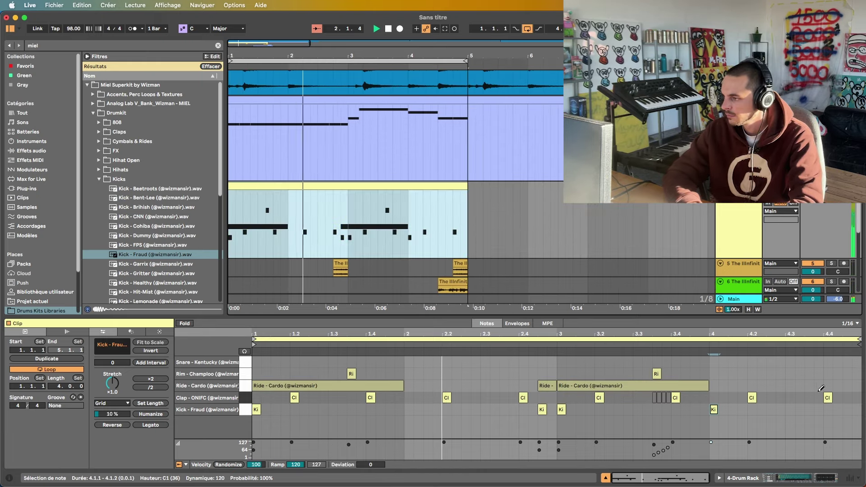
key(b)
click(846, 409)
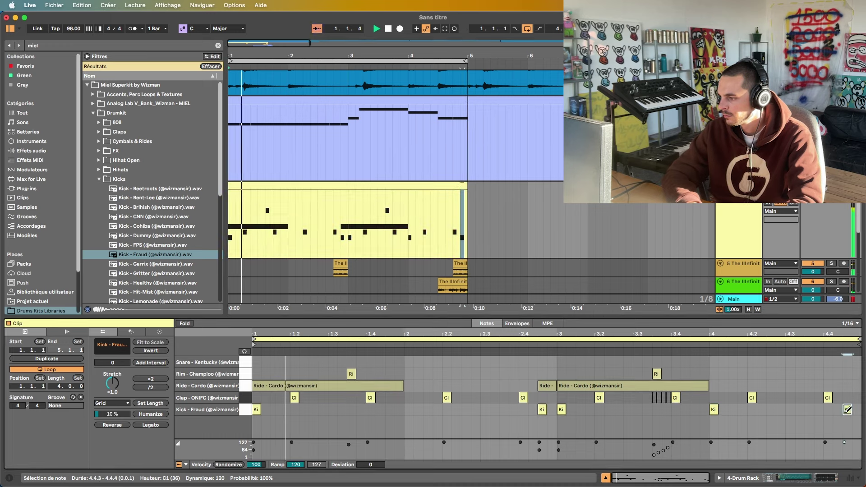
Try a kick note at 4.3.3, and replace it with kick notes at 4.3.1 and 4.3.4
click(776, 342)
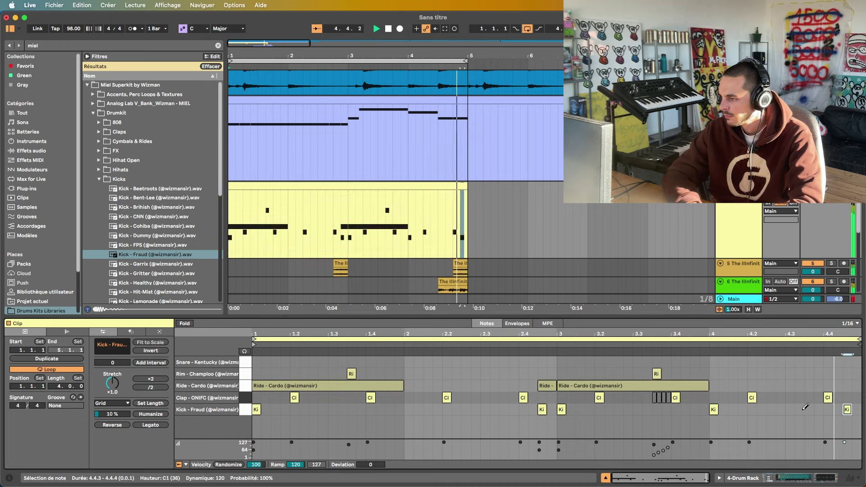
click(809, 409)
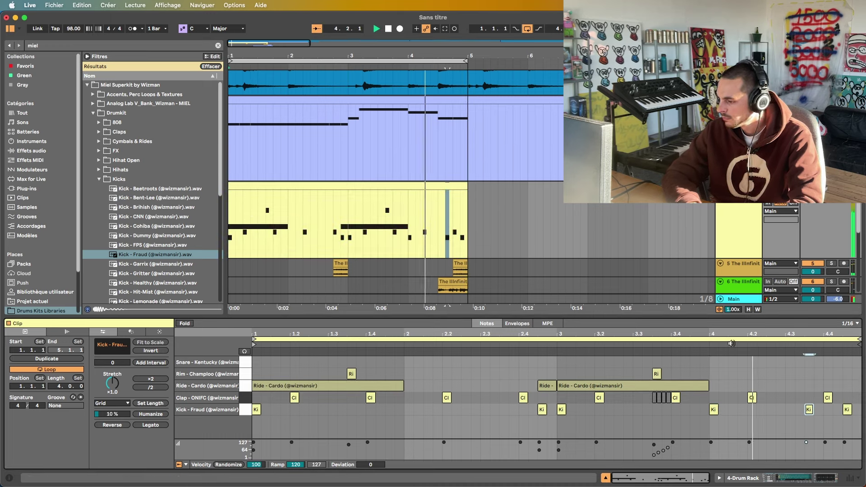
click(790, 408)
click(809, 409)
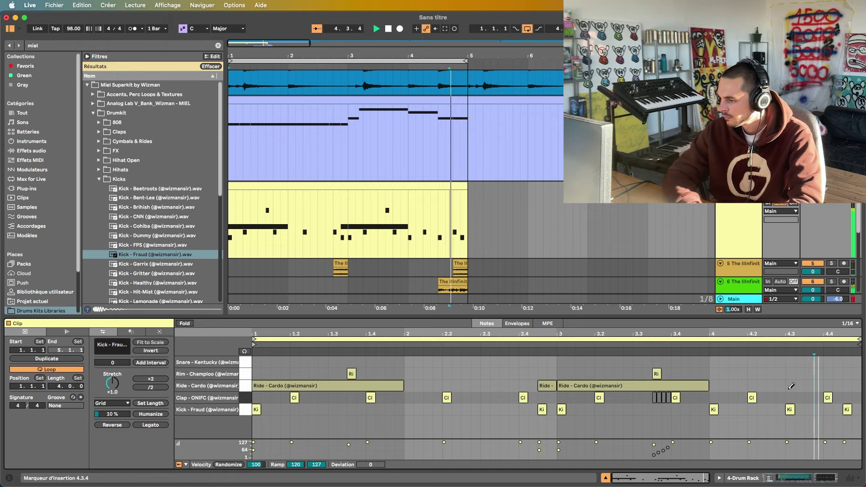
click(818, 409)
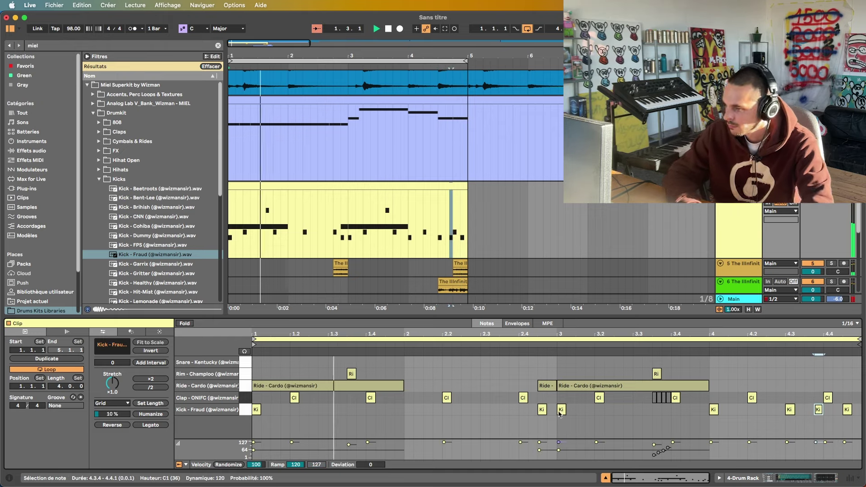
Delete the kick notes at 2.4.3 and 3.1.1
click(543, 409)
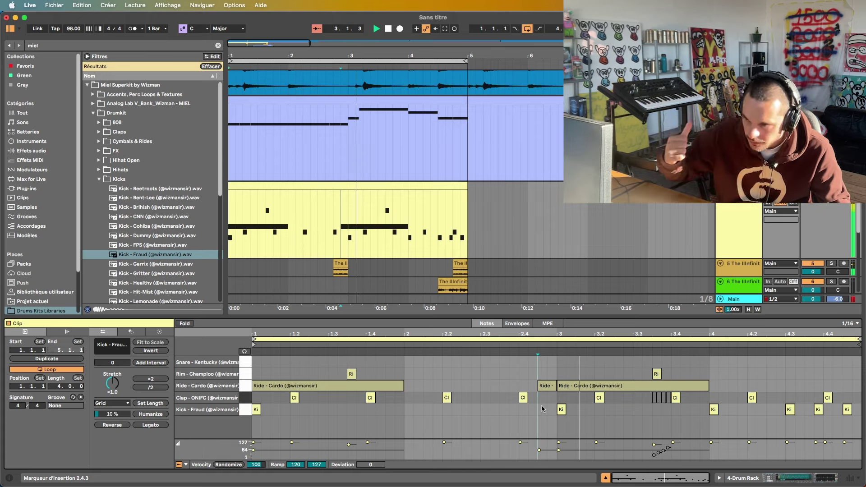
click(559, 409)
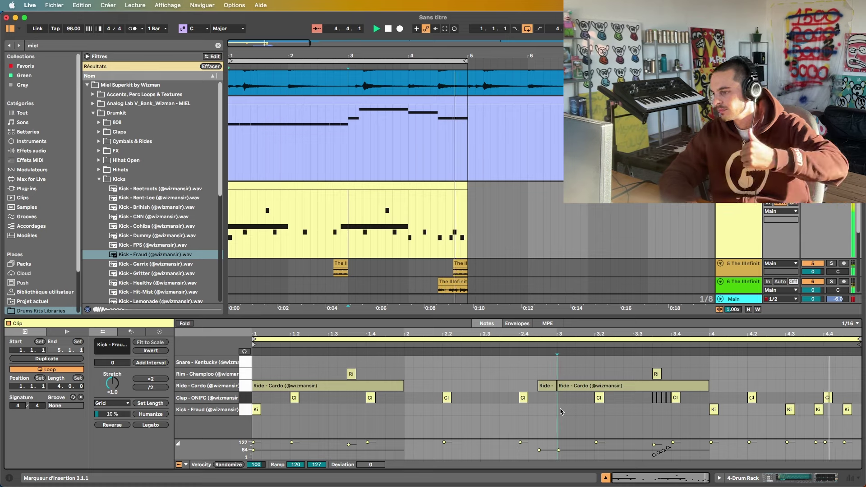
Adjust the velocity of all Kick - Fraud notes together, trying 101 and settling on 111
click(237, 409)
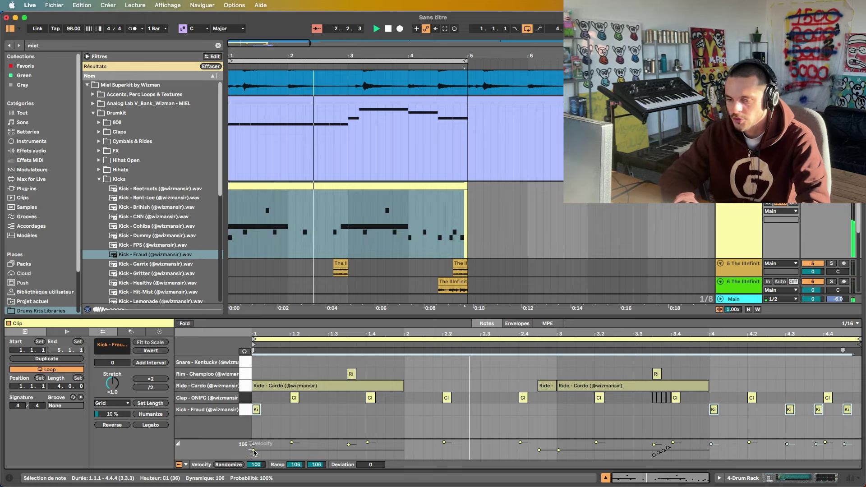
drag(253, 452, 253, 453)
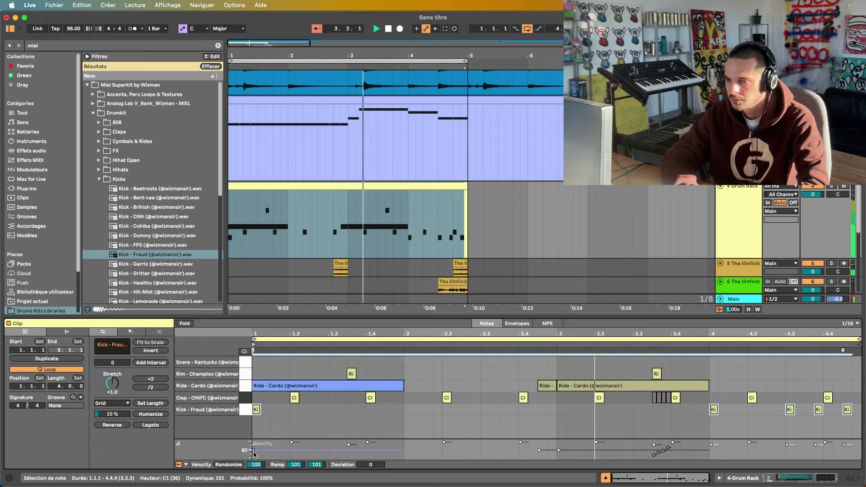
click(475, 410)
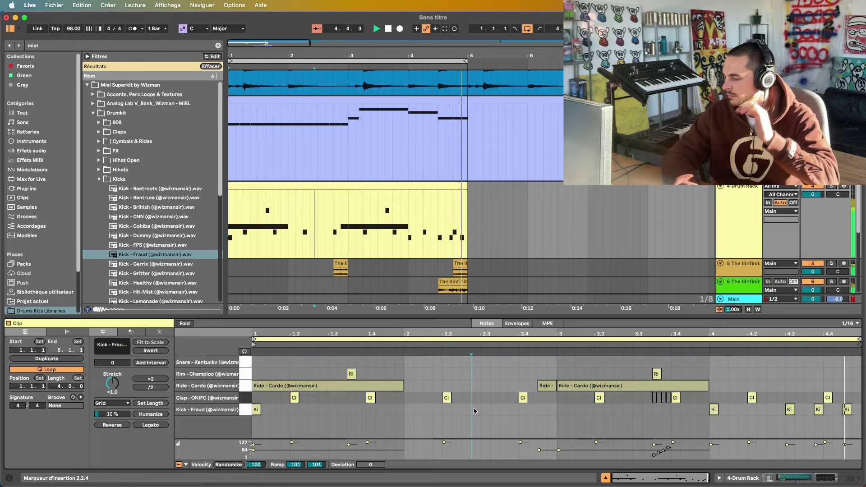
click(221, 413)
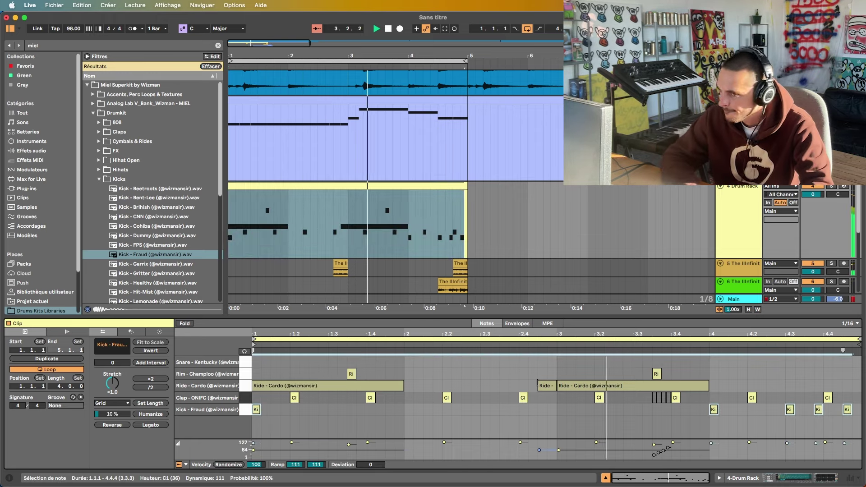
In the 808 clip, move the F3 note of bar 3 and the E3 note of bar 4 down to C3
key(Up)
scroll(529, 388, down, 5)
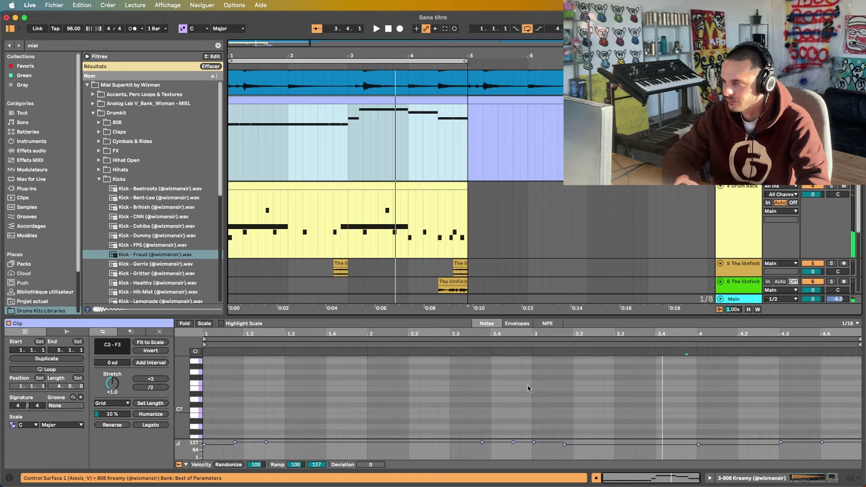
drag(510, 316, 508, 197)
scroll(486, 361, down, 15)
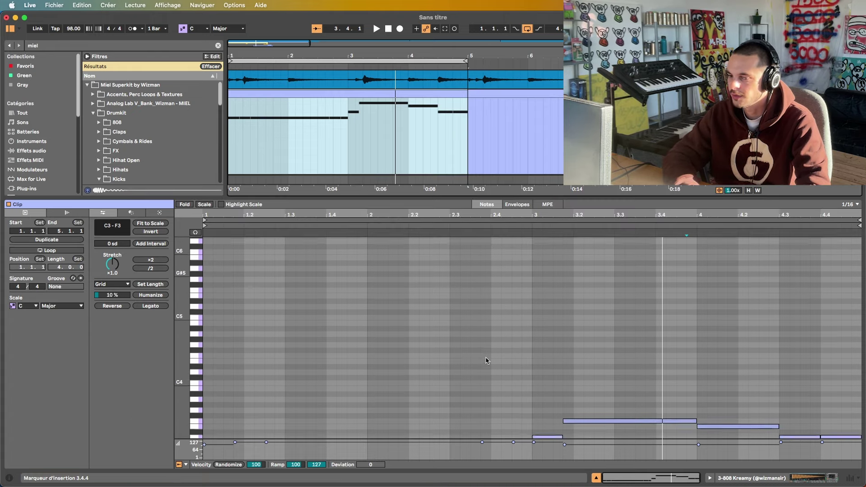
drag(187, 328, 227, 329)
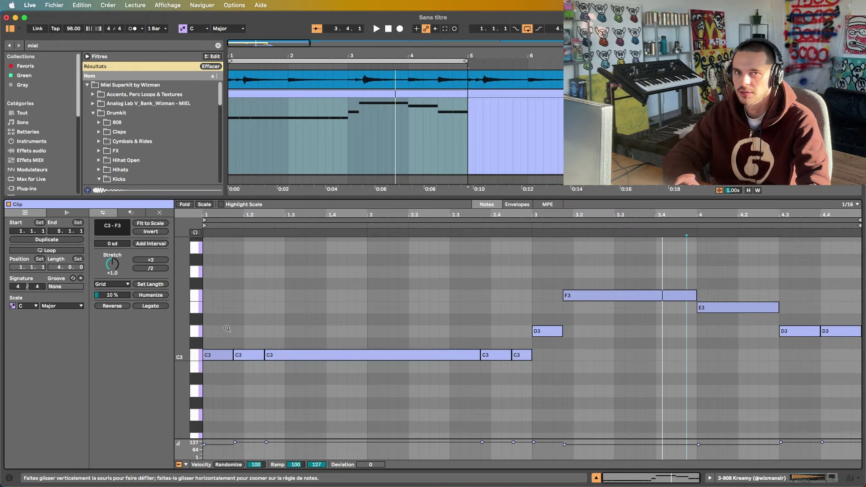
scroll(492, 319, down, 1)
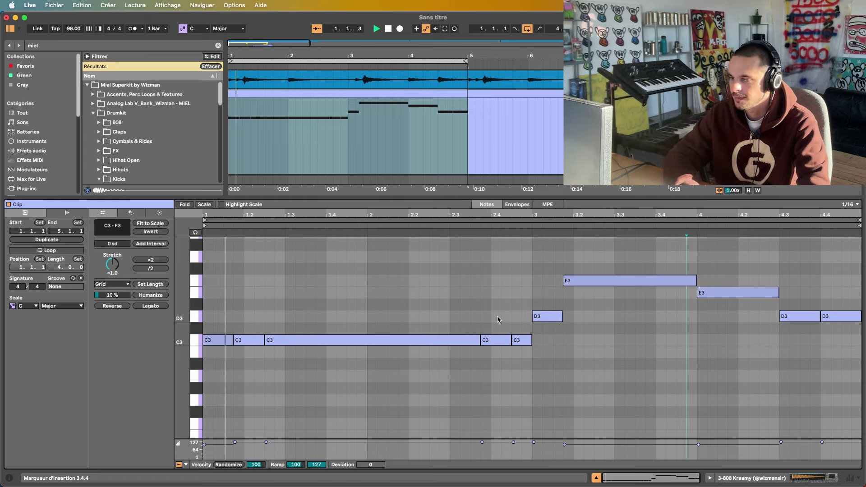
scroll(487, 290, up, 1)
click(581, 293)
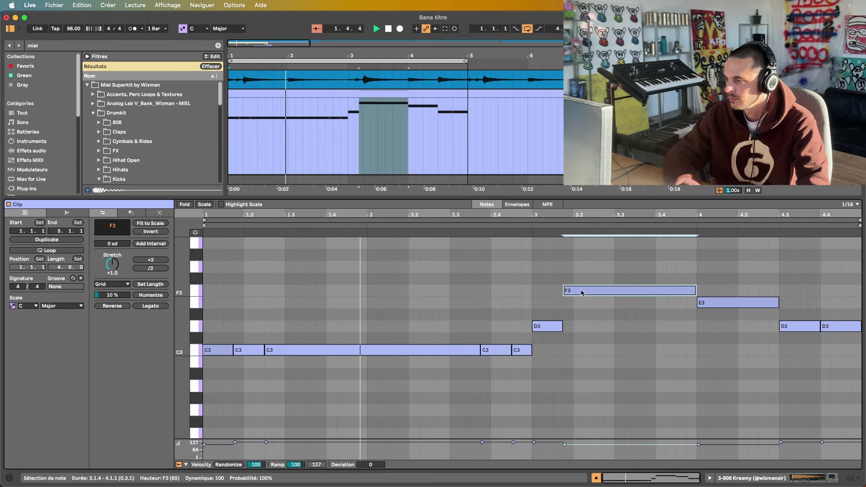
drag(581, 293, 578, 353)
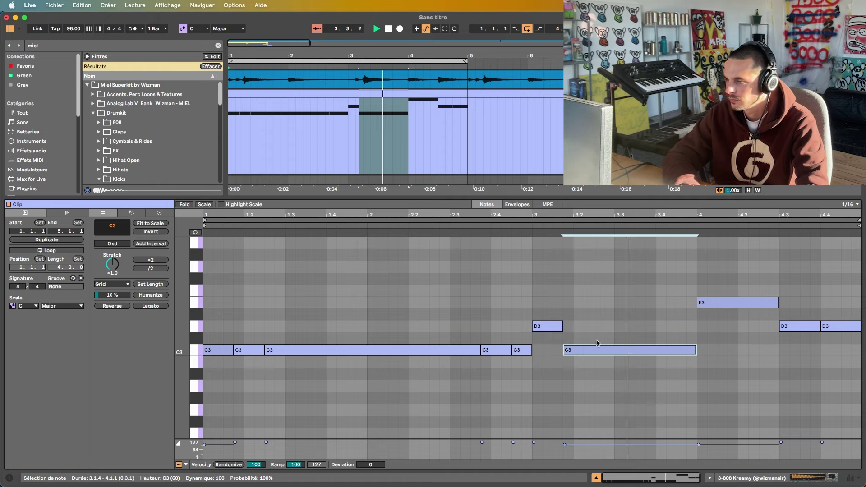
drag(726, 306, 727, 350)
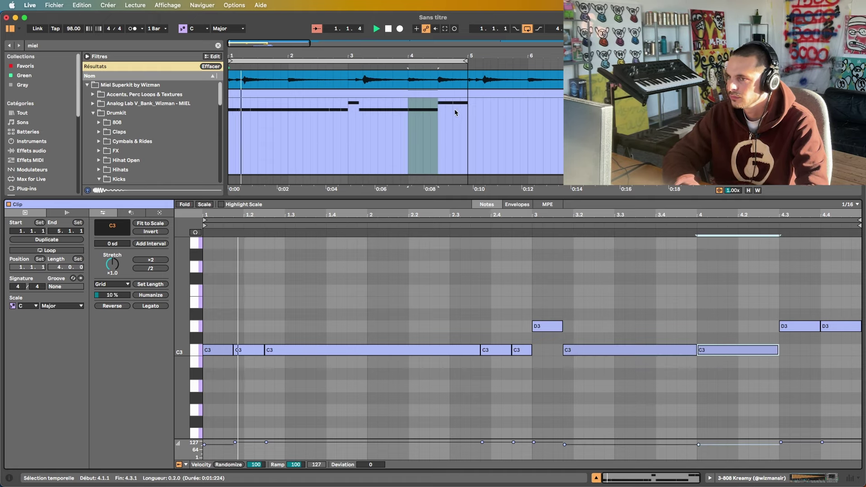
Duplicate the four-bar 808 clip so that a copy fills bars 5 to 8
click(466, 127)
click(440, 93)
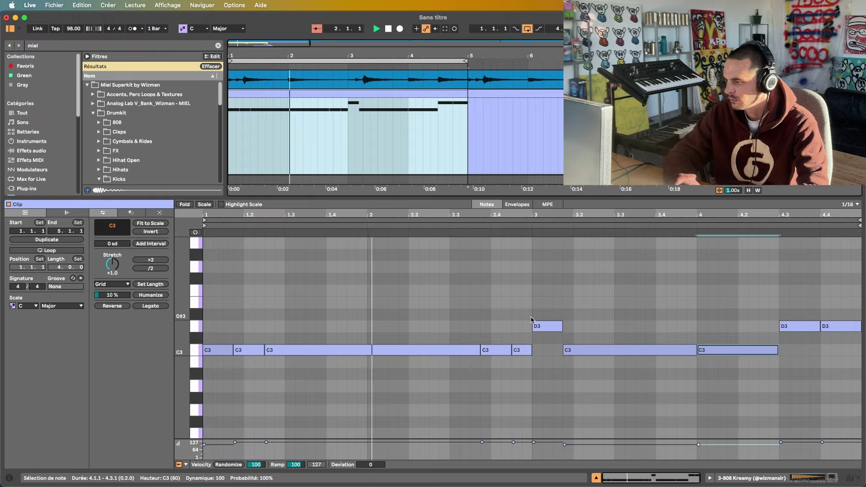
click(738, 480)
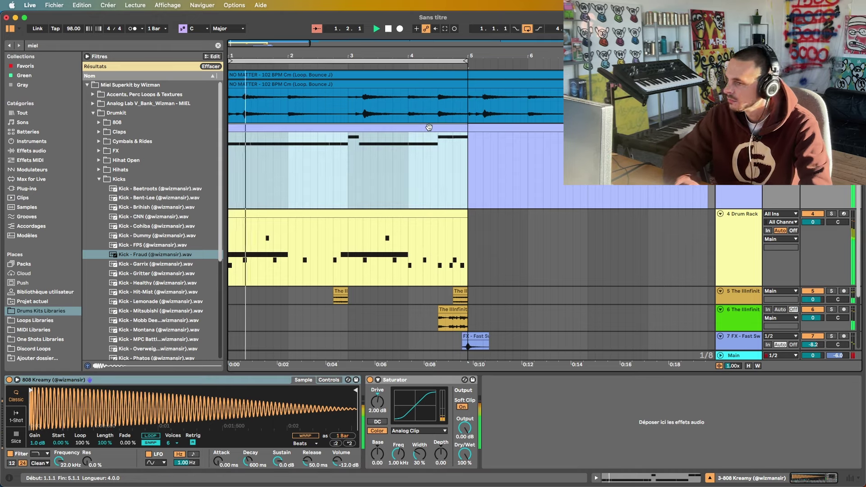
key(minus)
key(minus)
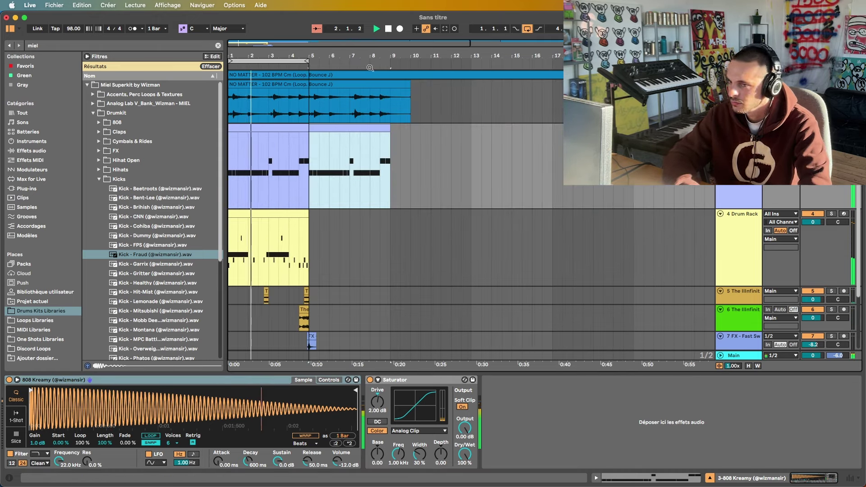
In the first 808 clip, shorten the long C3 note to end at 2.1.1 and add a B2 note from 2.1.1 to 2.3.4
click(275, 129)
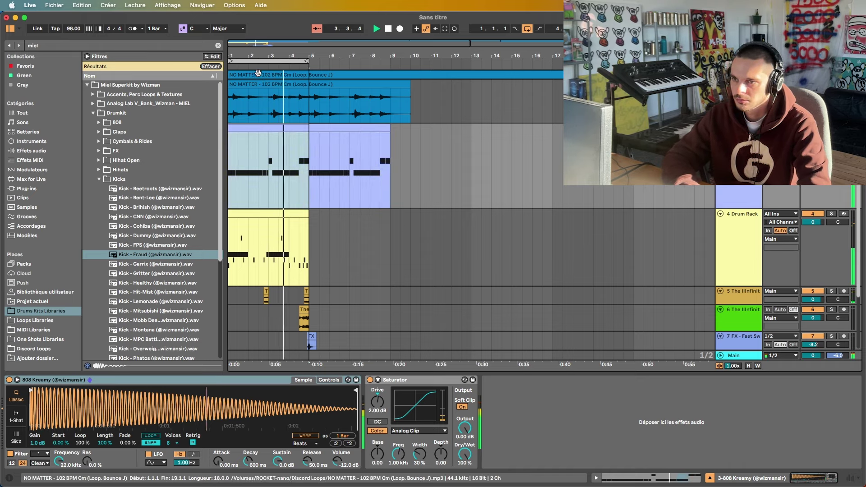
key(plus)
key(plus)
drag(306, 70, 313, 69)
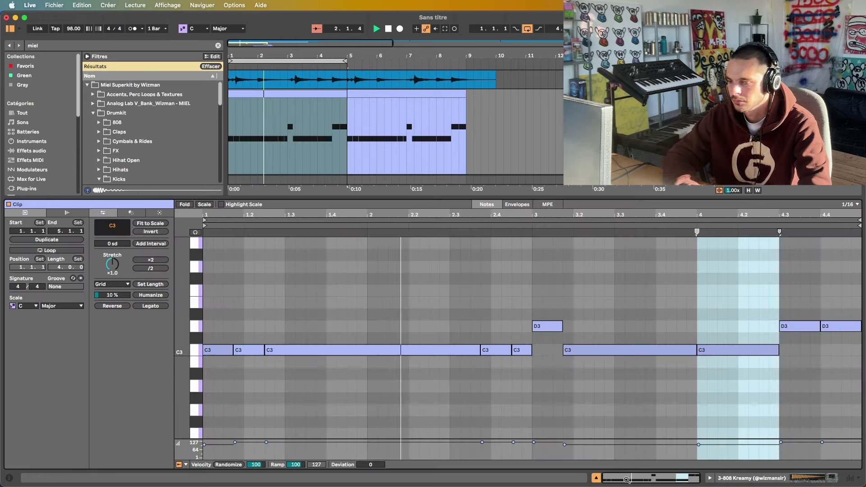
key(shift+Tab)
double_click(374, 327)
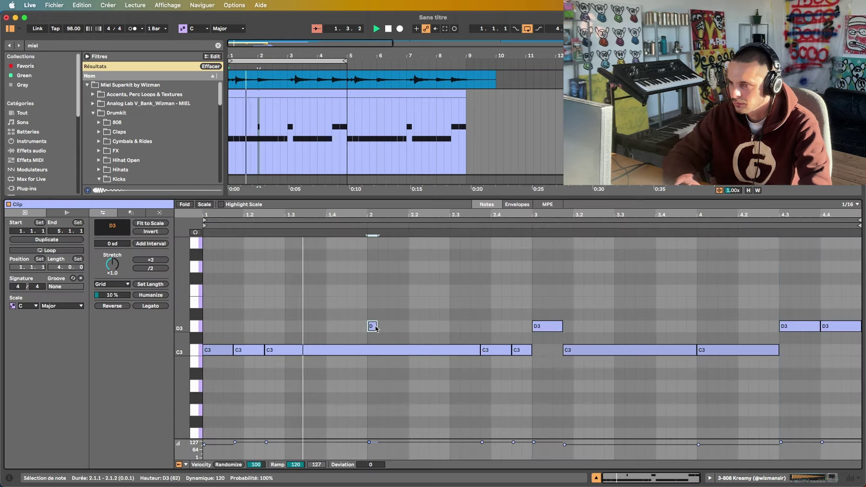
mouse_move(375, 327)
mouse_down()
mouse_move(406, 327)
mouse_move(371, 327)
mouse_up()
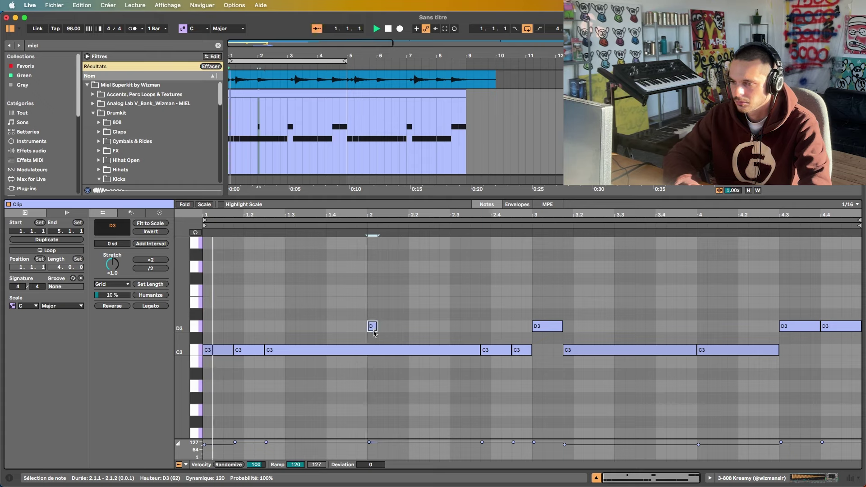
drag(479, 350, 367, 351)
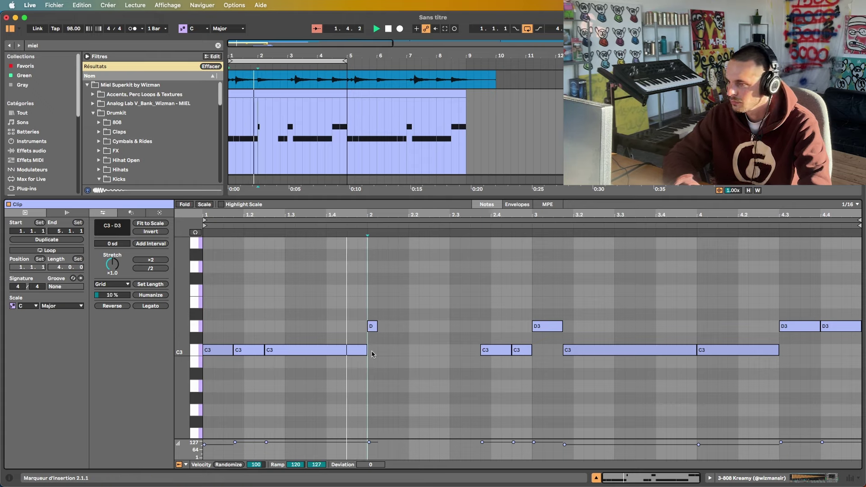
drag(376, 328, 434, 360)
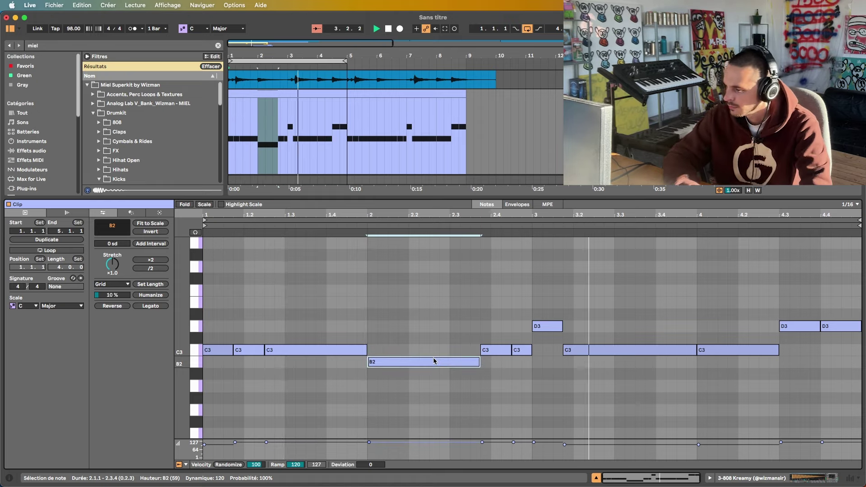
Duplicate the edited first 808 clip over its copy at bar 5, and duplicate the Drum Rack clip into bars 5 to 8
click(742, 481)
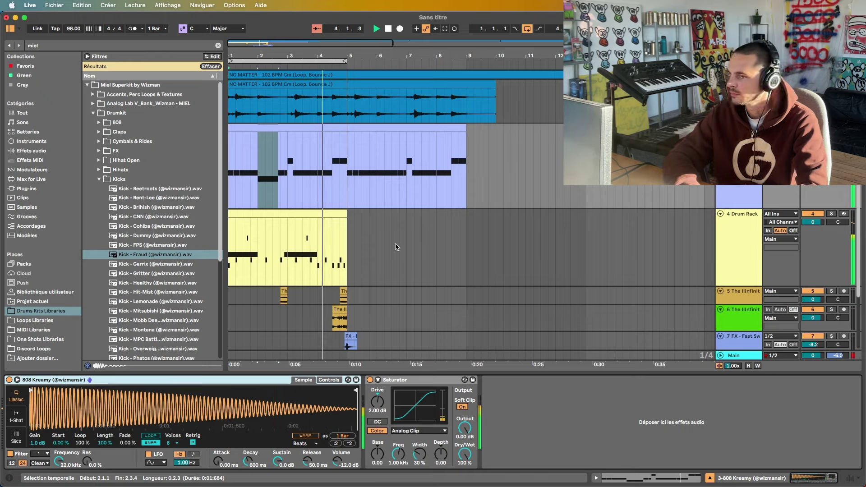
click(338, 244)
click(318, 127)
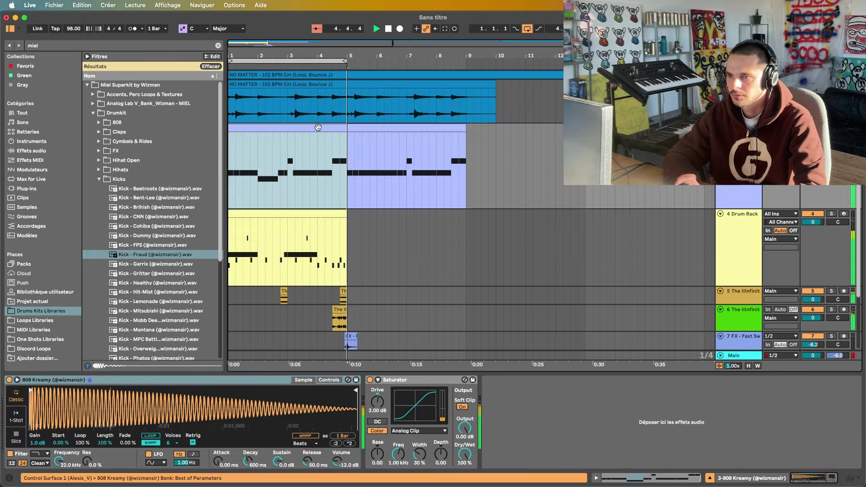
click(301, 213)
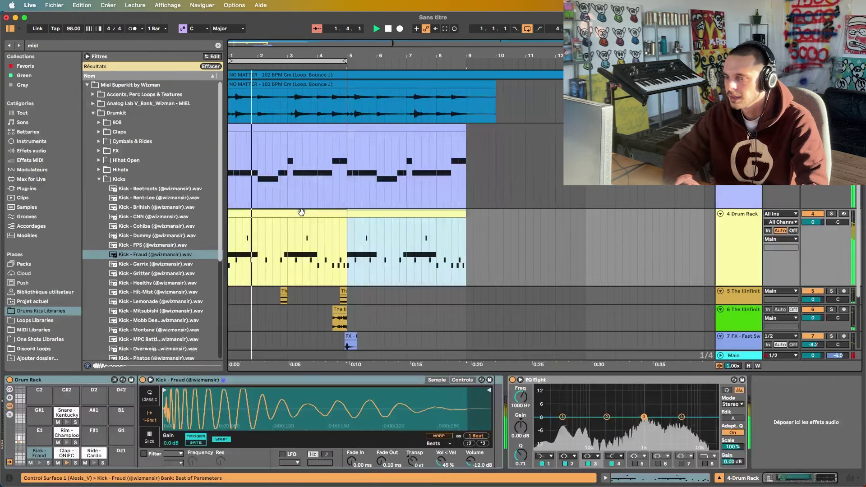
Extend the arrangement loop to the start of bar 9 and duplicate the clips of tracks 5 and 6 into bars 5 to 8
scroll(300, 213, down, 4)
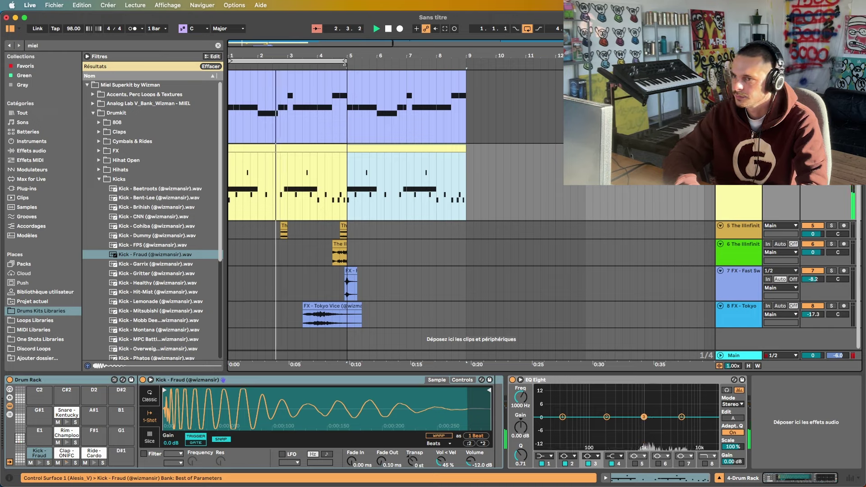
drag(344, 62, 464, 62)
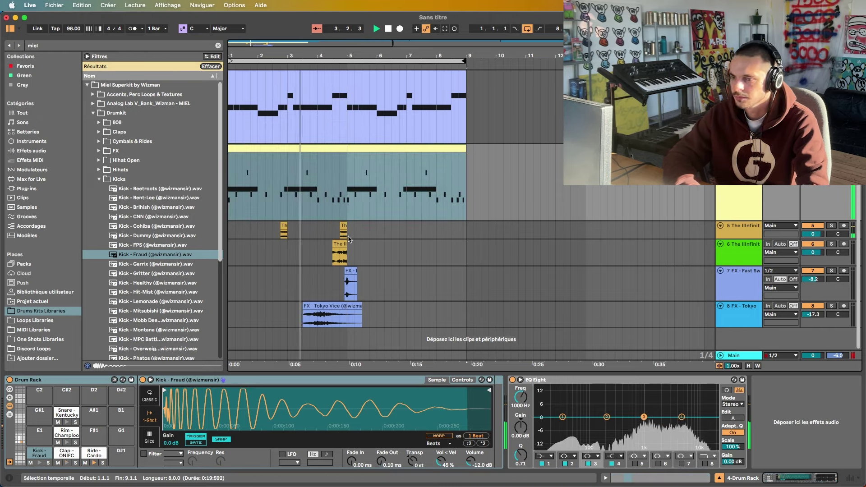
drag(348, 238, 229, 244)
key(super+d)
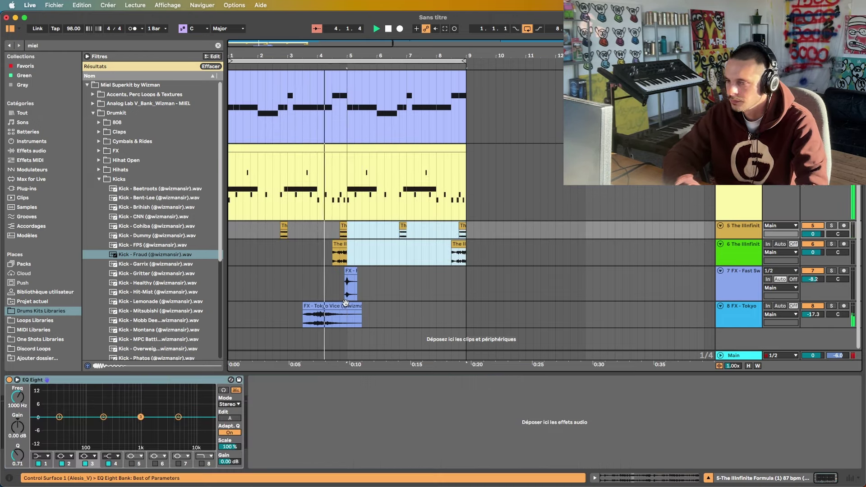
Search the Drums Kits Libraries for "miel", open the drumkit's FX folder and preview the FX - Ashville sample
click(346, 323)
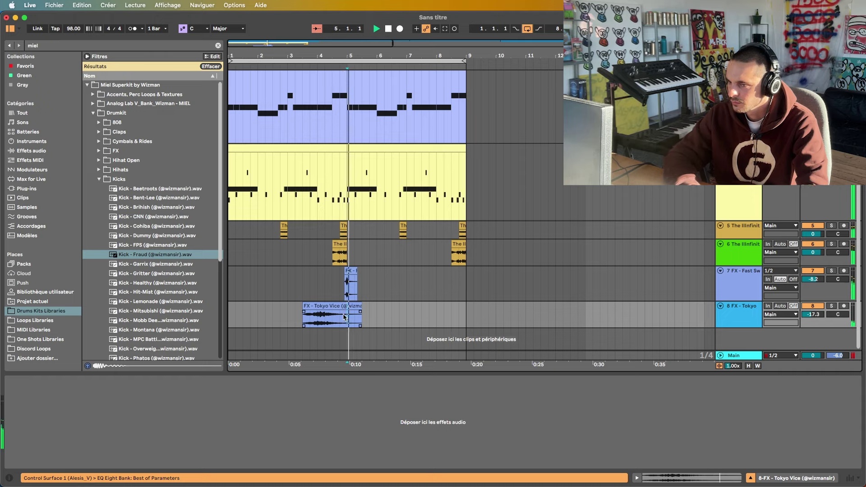
click(351, 283)
click(218, 45)
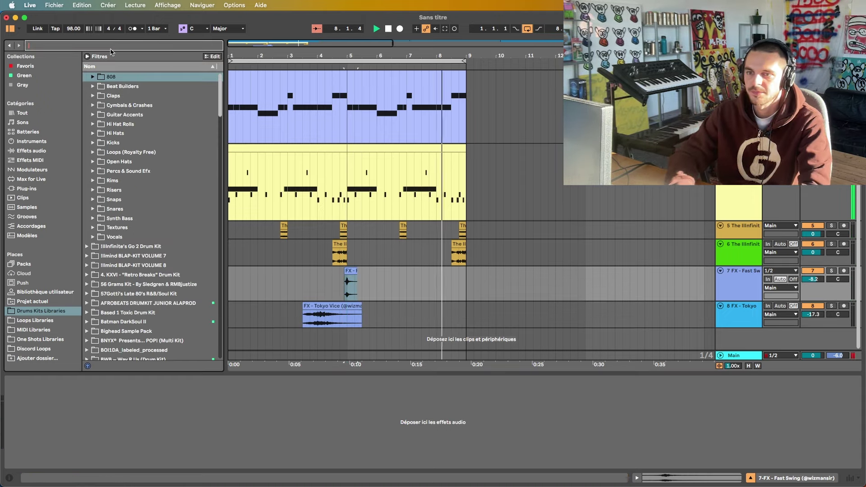
text(miel)
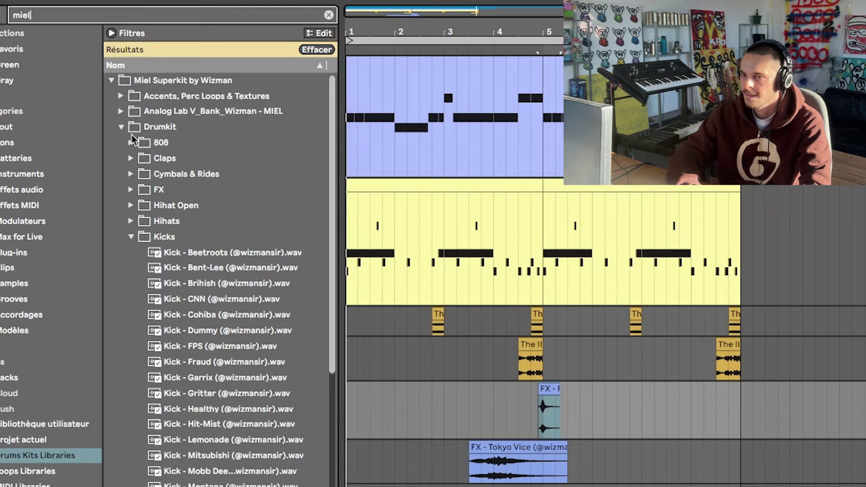
click(131, 189)
click(177, 331)
click(190, 392)
click(199, 174)
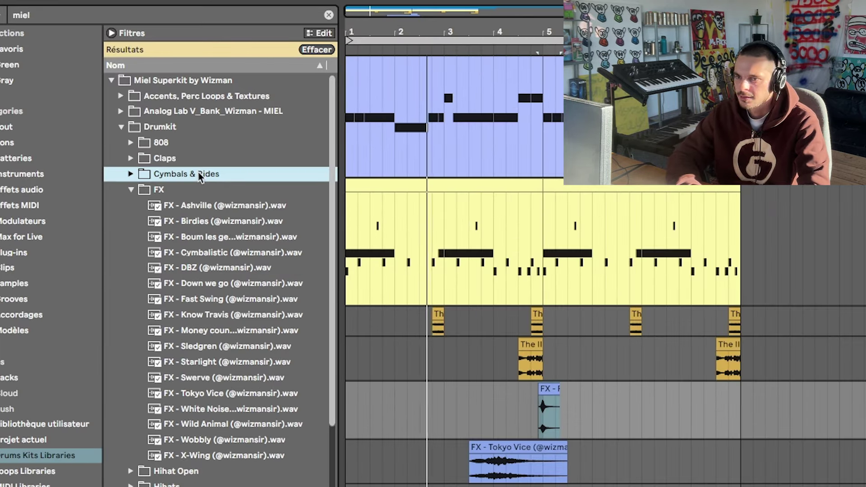
click(199, 206)
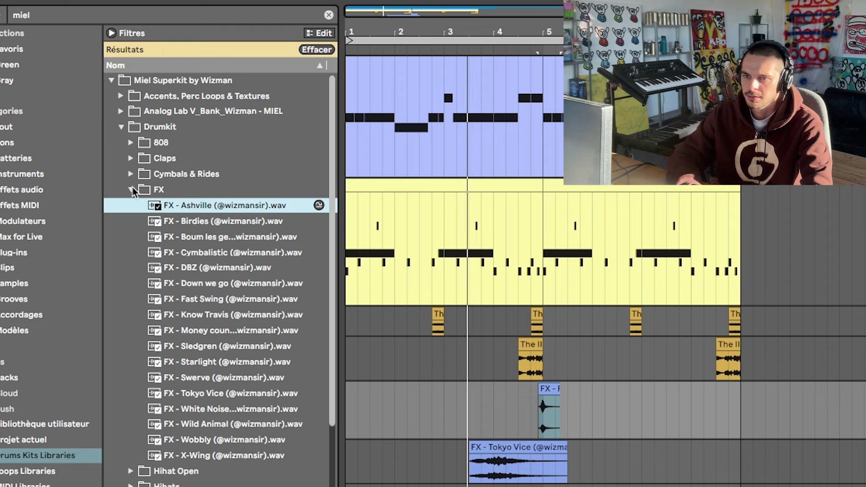
Place FX - Ashville at bar 1 on the Fast Swing track, with its gain at -6.8 dB and warp mode Complex
mouse_move(178, 207)
mouse_down()
mouse_move(388, 344)
mouse_move(377, 410)
mouse_move(344, 410)
mouse_move(727, 414)
mouse_move(405, 400)
mouse_up()
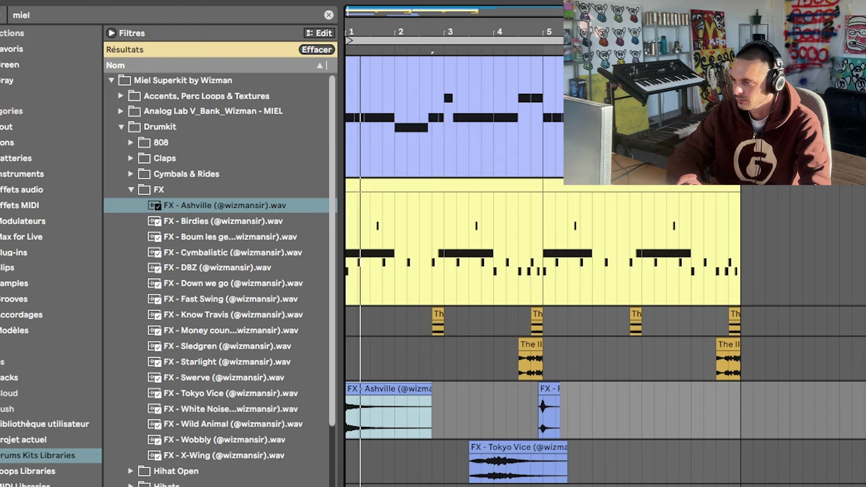
double_click(404, 401)
drag(226, 392, 226, 405)
click(162, 322)
click(149, 377)
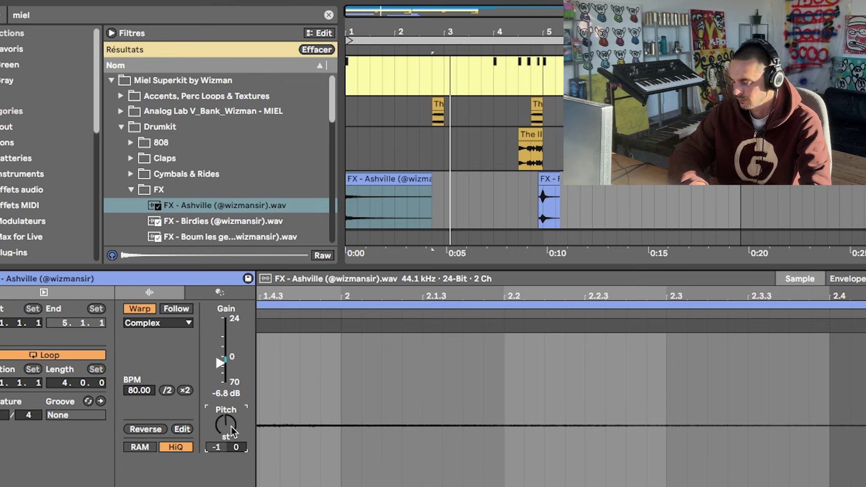
Try the FX - Ashville clip transposed by -1 and +3 semitones while playing it with the beat
key(Delete)
key(space)
key(space)
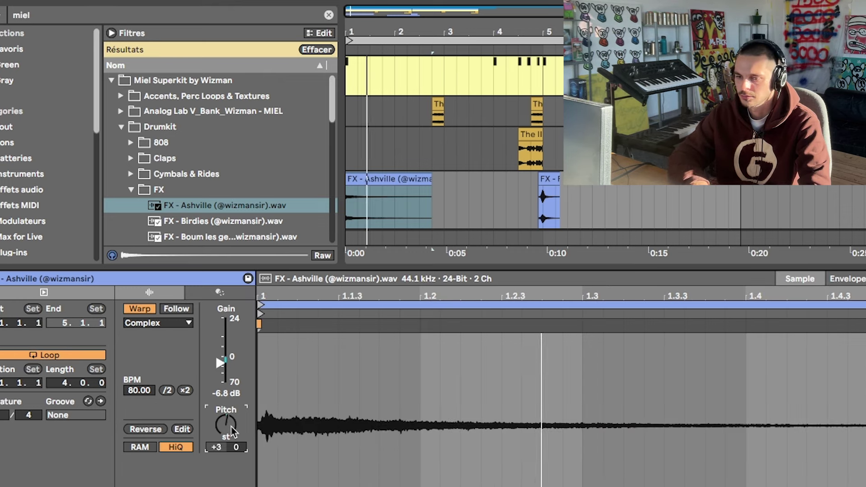
key(space)
key(space)
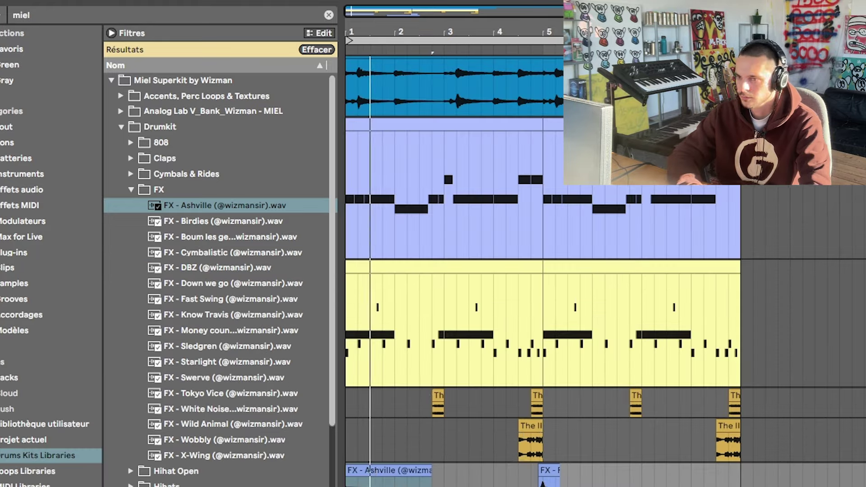
key(super+alt+l)
click(208, 250)
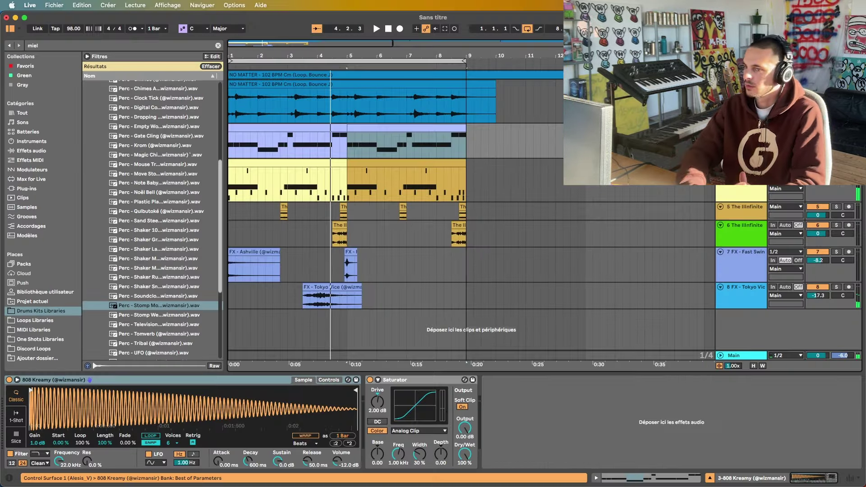
click(466, 189)
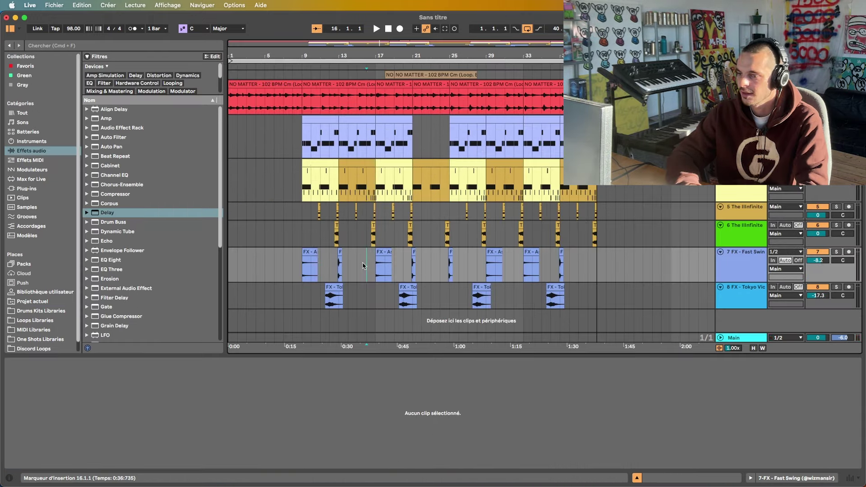
Play the full arrangement from bar 16 and examine the placement of the FX clips and the NO MATTER loop sections
click(379, 253)
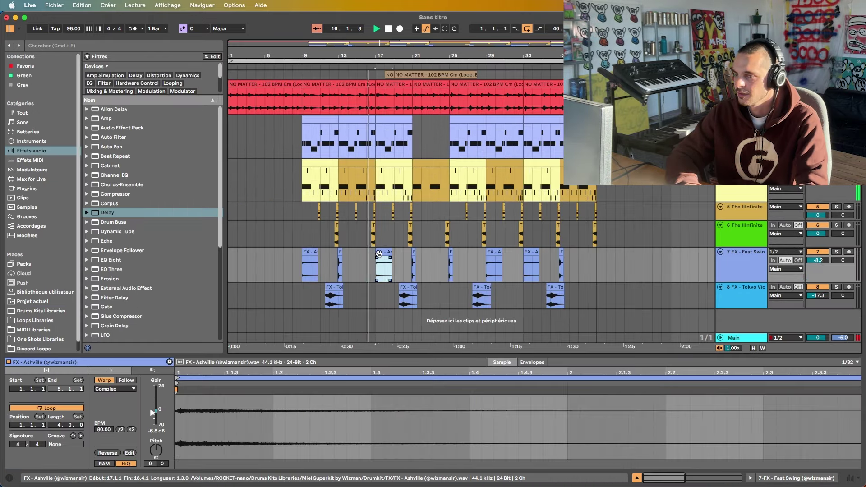
click(412, 263)
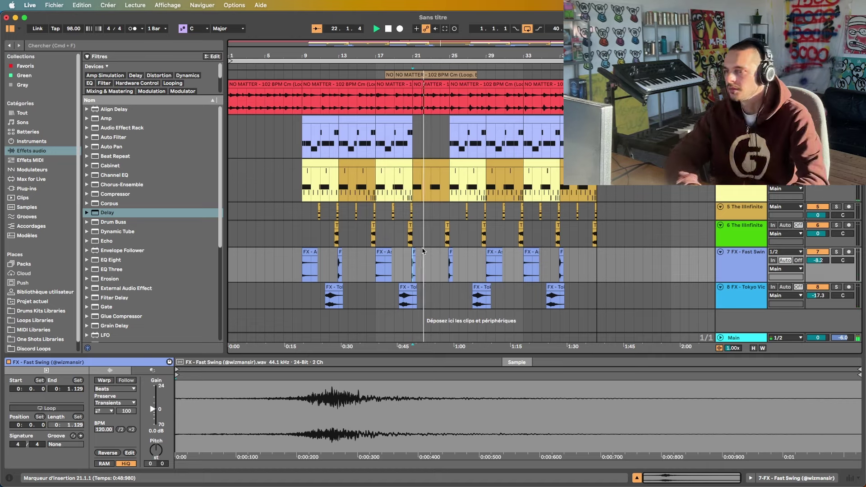
click(478, 74)
drag(471, 56, 465, 50)
click(402, 85)
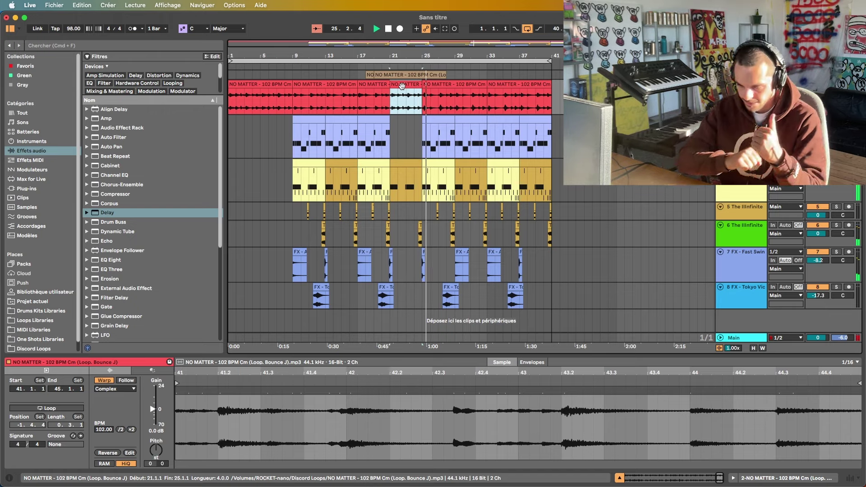
click(518, 86)
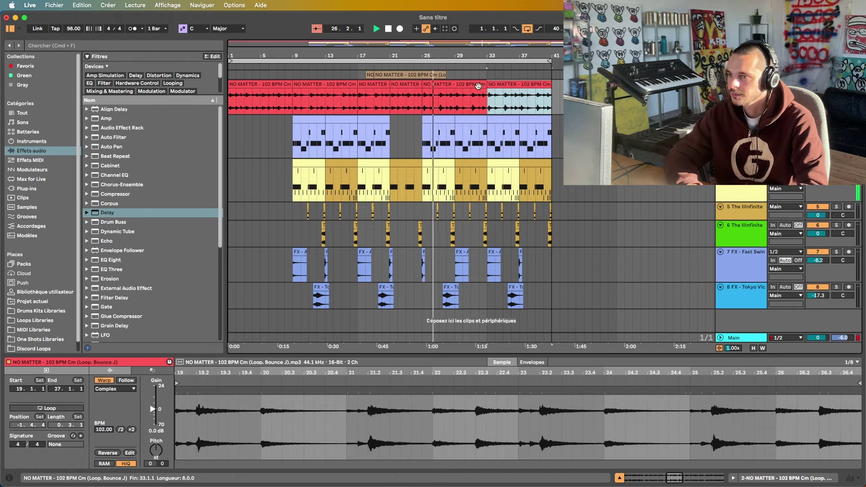
click(455, 85)
click(503, 84)
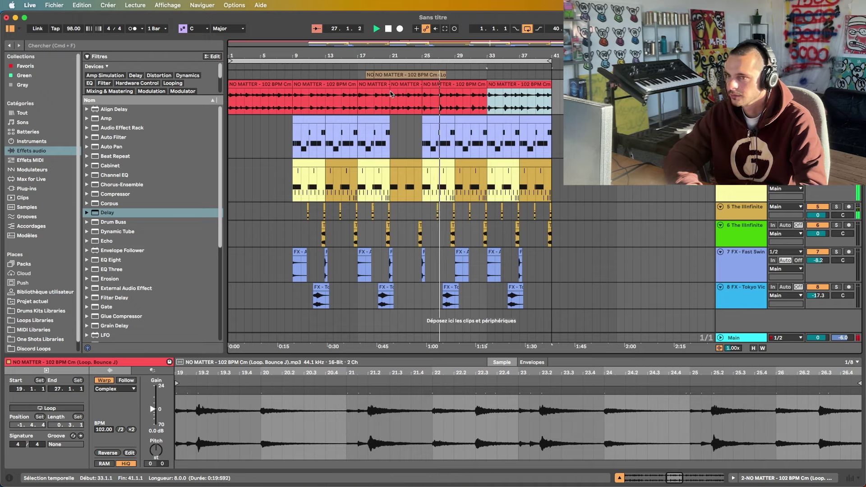
Try moving the last six bars of the first NO MATTER clip one bar earlier, to 2.1.1, and extending the following clip back to 8.1.1
click(318, 92)
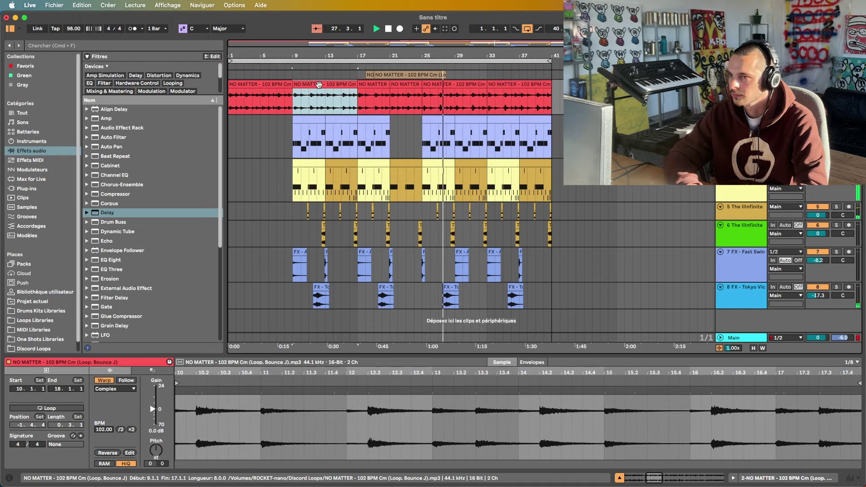
click(275, 84)
click(294, 84)
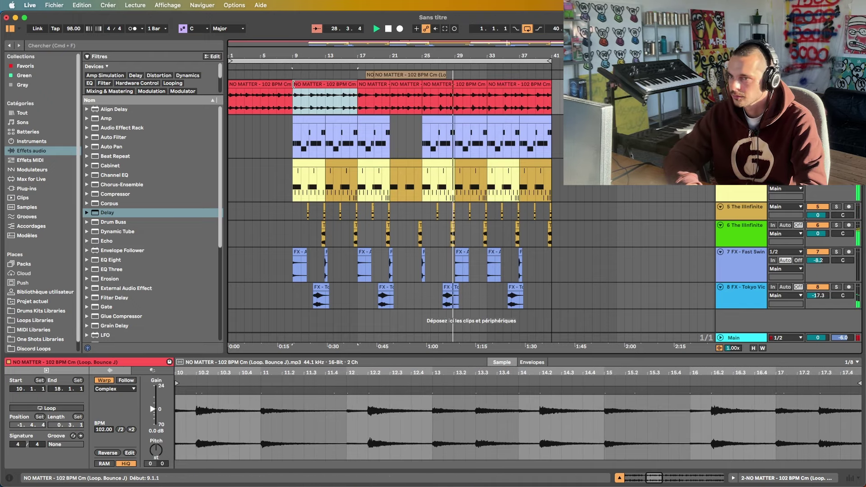
drag(293, 85, 236, 84)
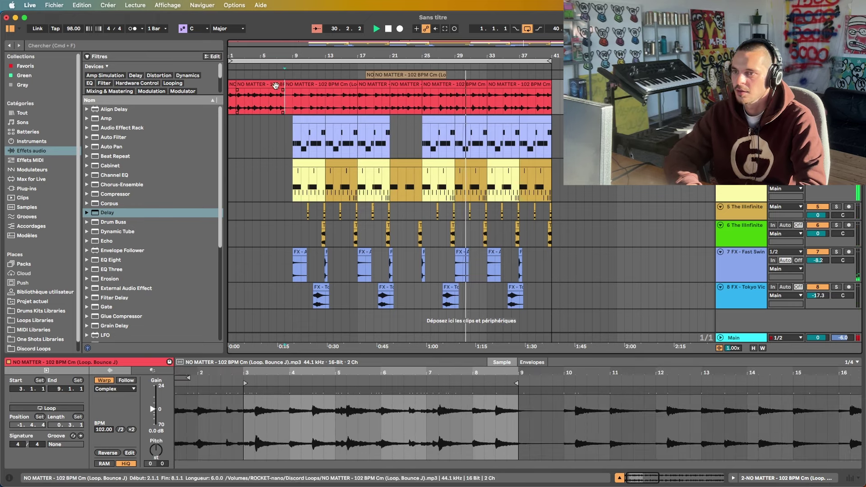
key(super+e)
drag(291, 91, 241, 85)
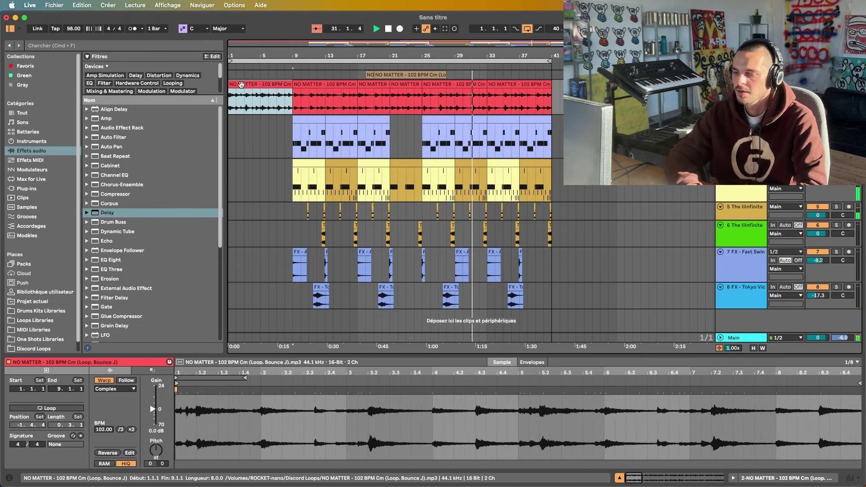
Set the arrangement loop to span bars 25 to 33 around the second drum section
click(469, 97)
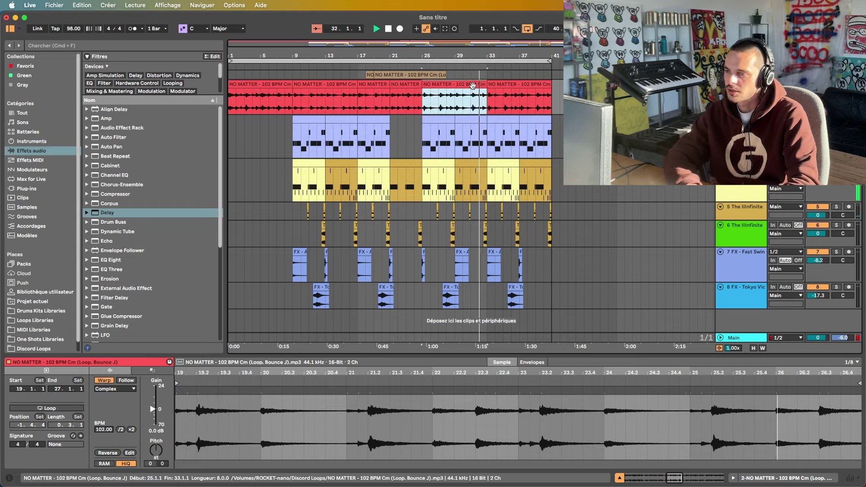
click(428, 164)
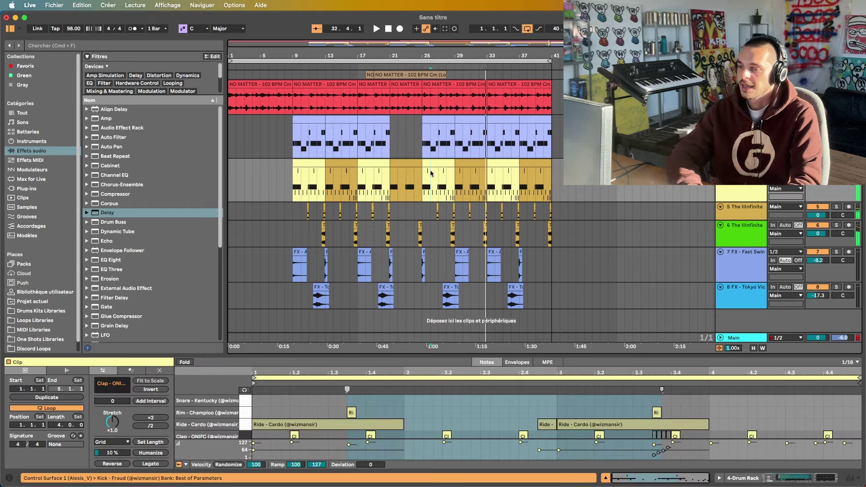
drag(231, 61, 422, 62)
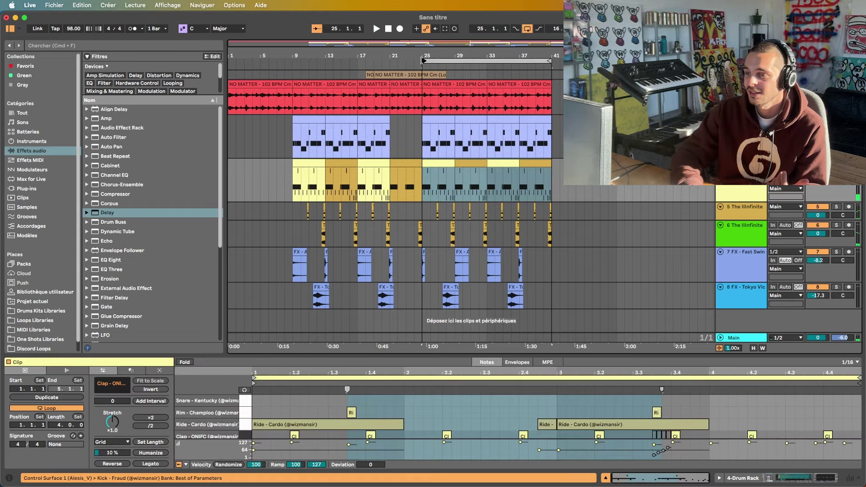
drag(549, 60, 483, 61)
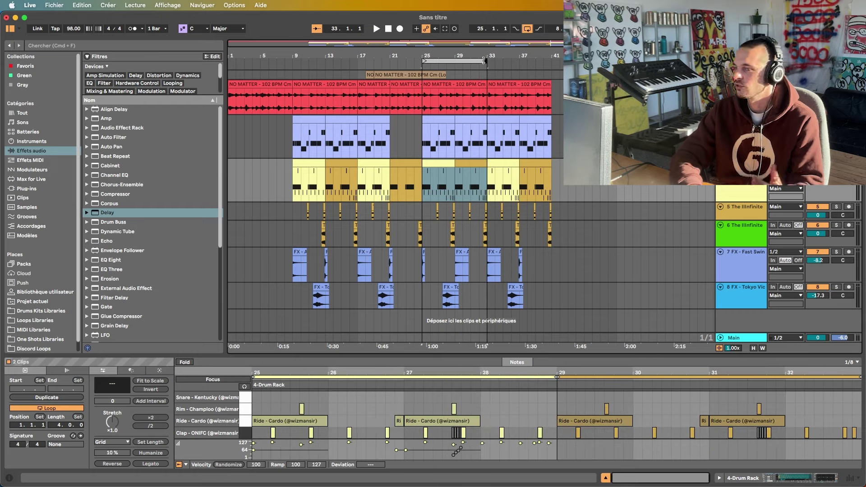
Insert a MIDI track below the drum track and create an empty four-bar MIDI clip at bar 25
click(423, 191)
key(super+shift+t)
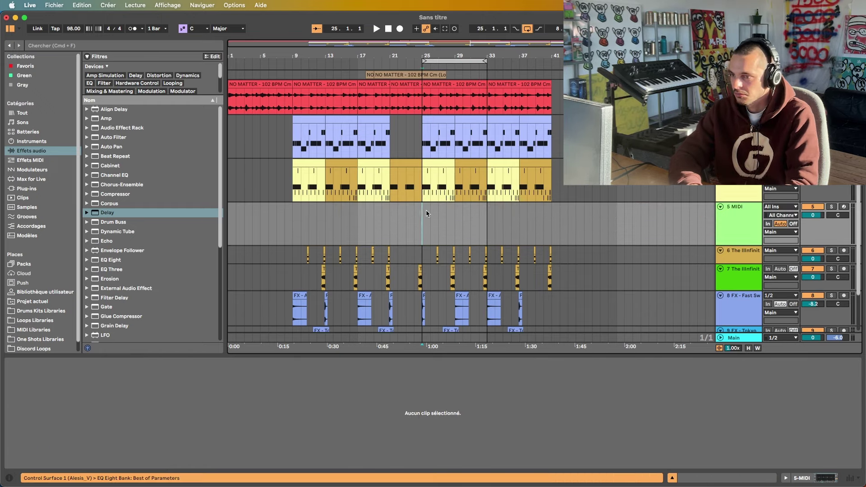
drag(422, 211, 455, 213)
key(super+shift+m)
Collapse the open drum kit in Drums Kits Libraries and search the library for "miel"
click(45, 134)
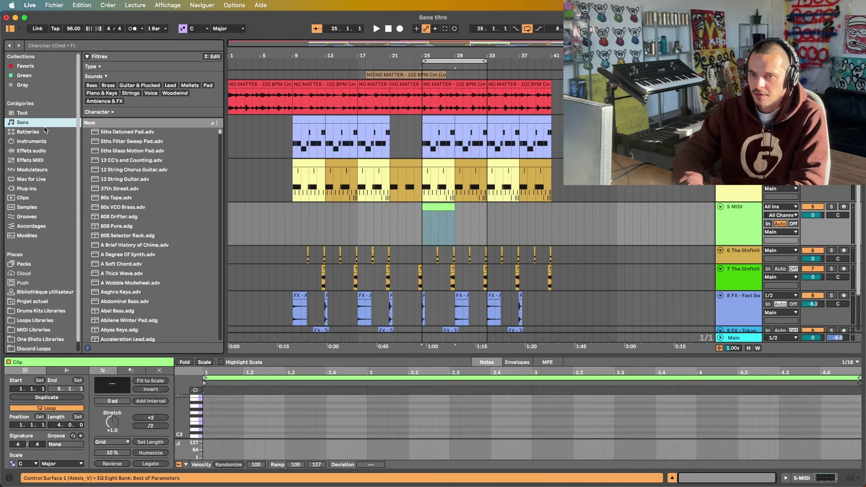
scroll(25, 258, down, 1)
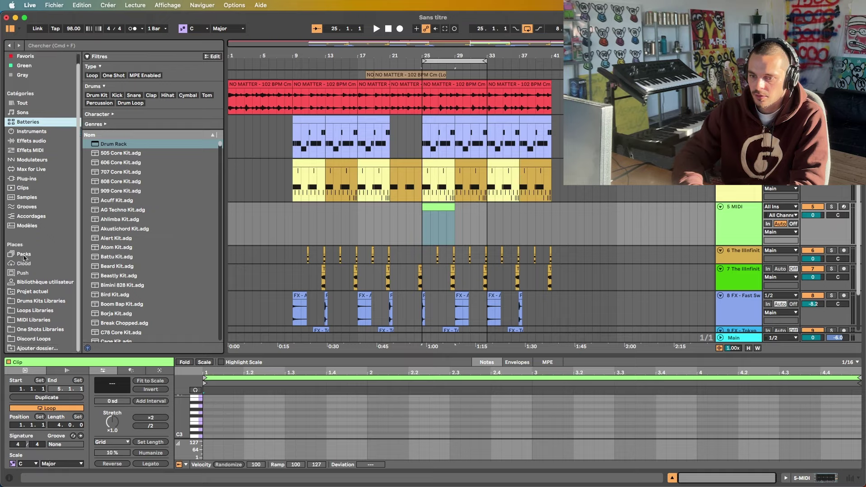
click(41, 302)
scroll(123, 110, up, 1)
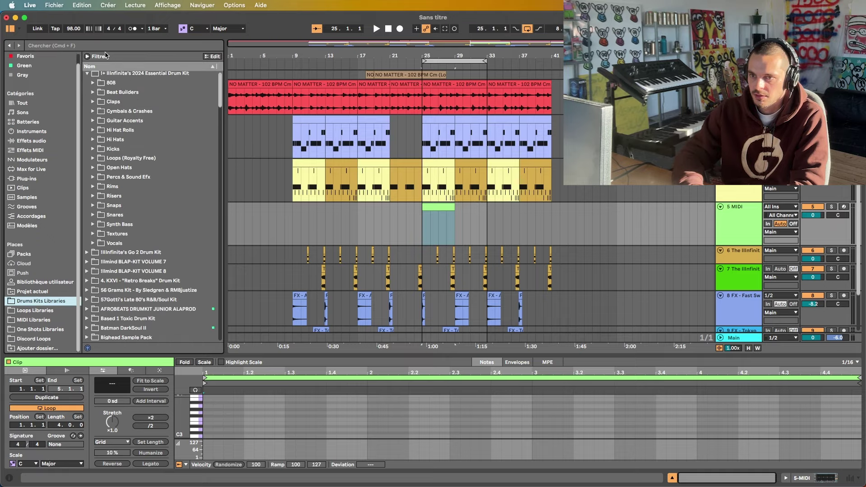
click(87, 74)
click(99, 46)
text(mi)
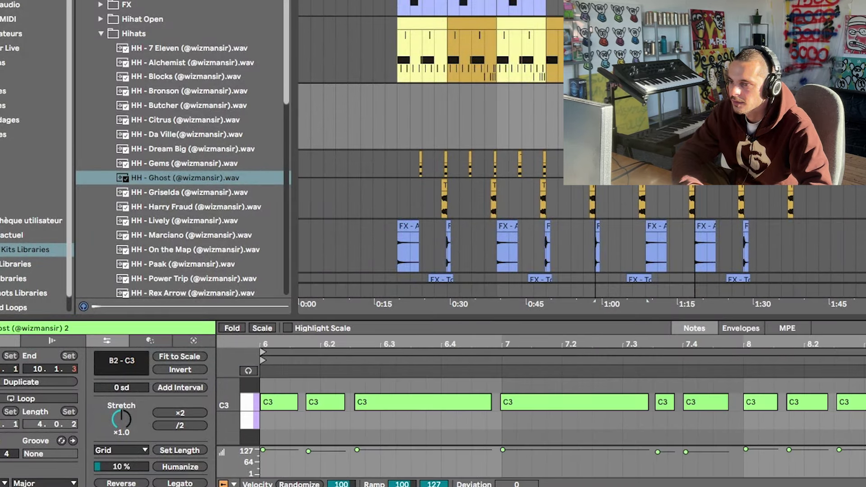
Crop the HH - Ghost hi-hat MIDI clip to exactly four bars, from 1.1.1 to 5.1.1
click(646, 300)
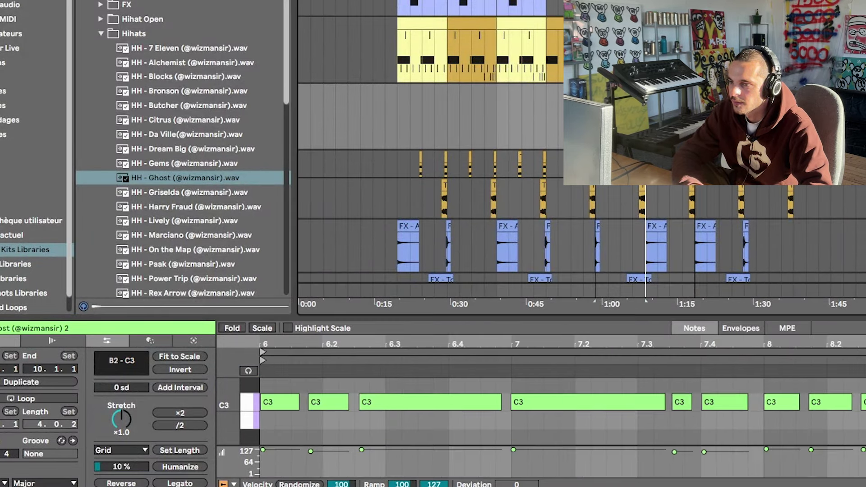
key(shift+Tab)
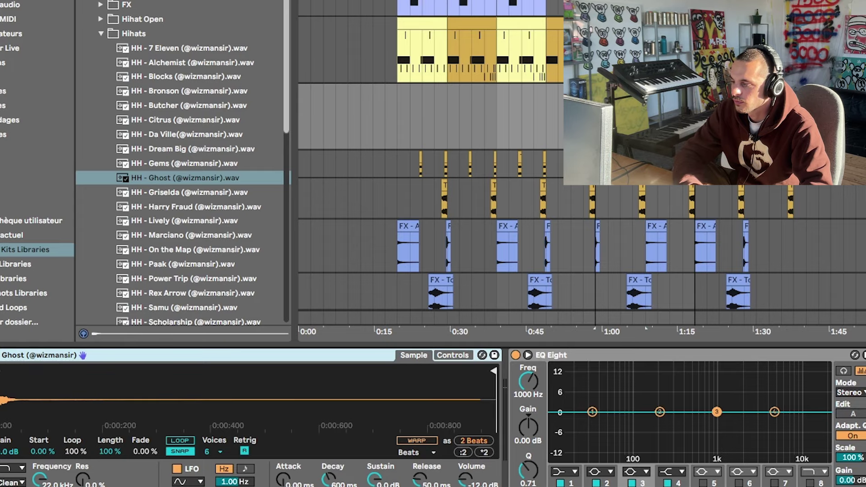
key(shift+Tab)
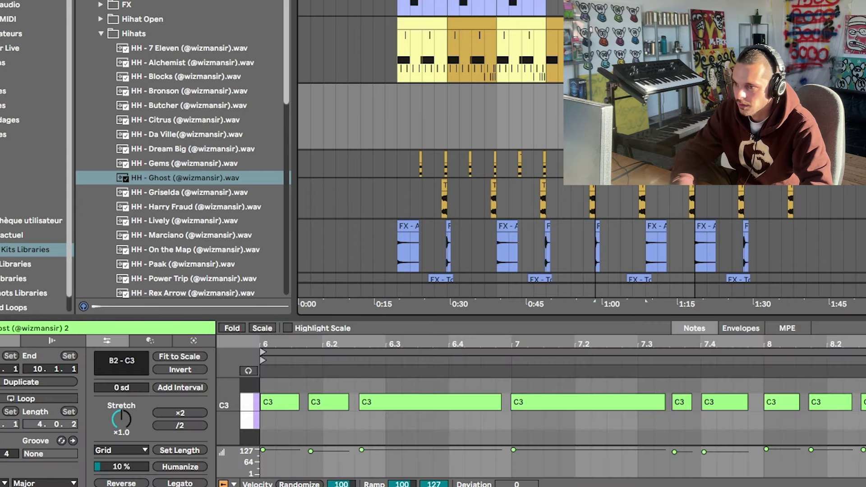
key(ctrl+z)
key(ctrl+z)
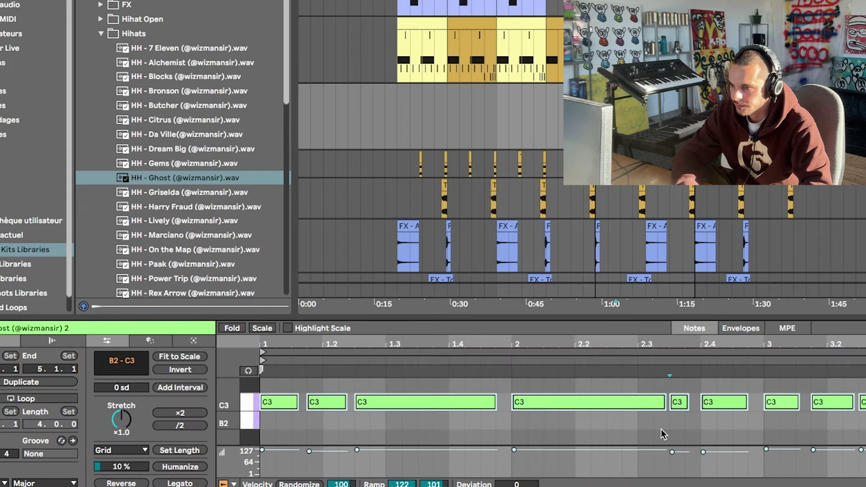
Replace the hi-hat sample with HH - On the Map and lower the sampler's volume to -15.0 dB
key(shift+Tab)
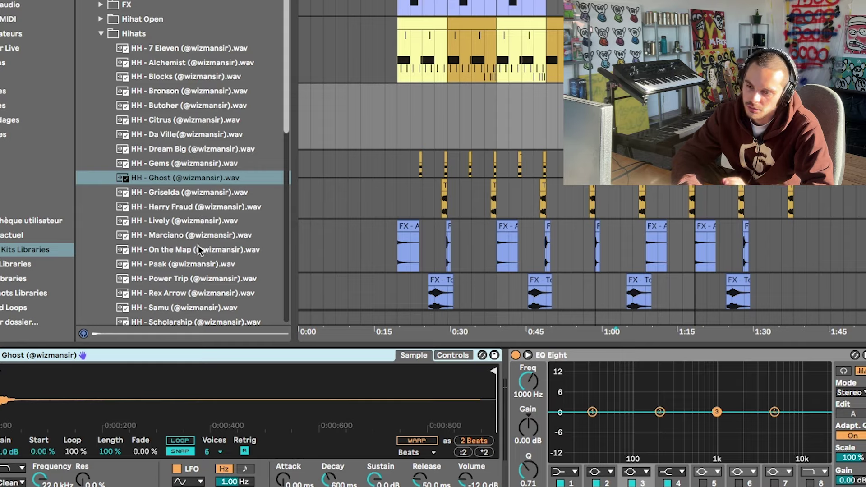
scroll(199, 235, down, 2)
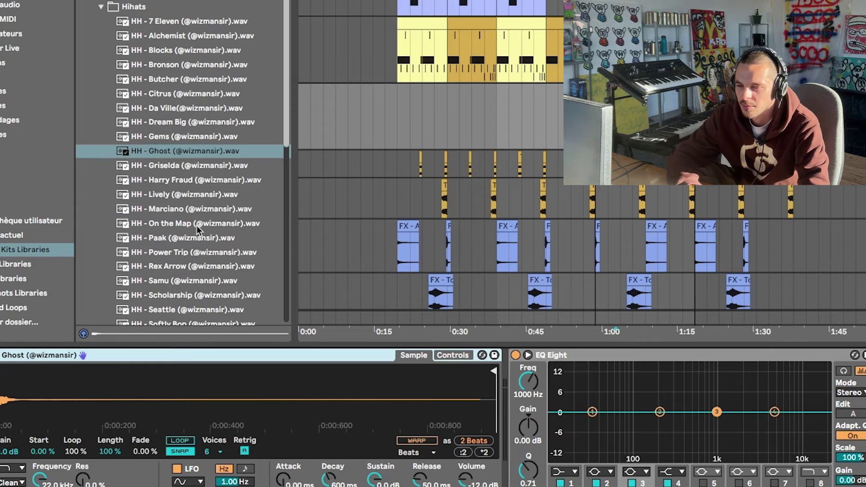
click(196, 225)
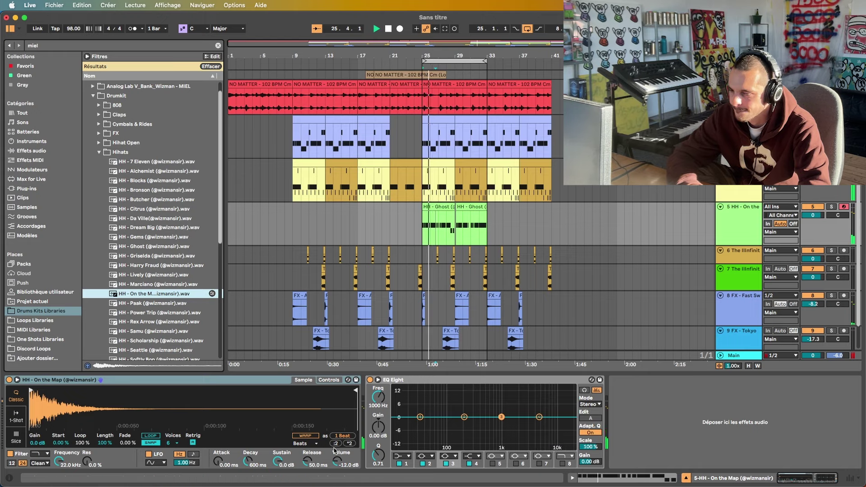
drag(337, 460, 336, 463)
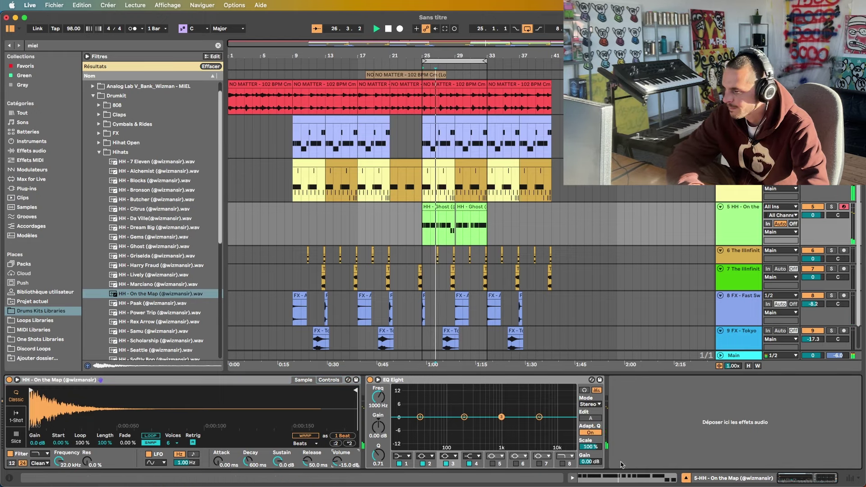
Rework the end of the hi-hat clip: add a short B2 note just before 4.4 and replace the last B2 with two shorter ones
key(shift+Tab)
click(531, 424)
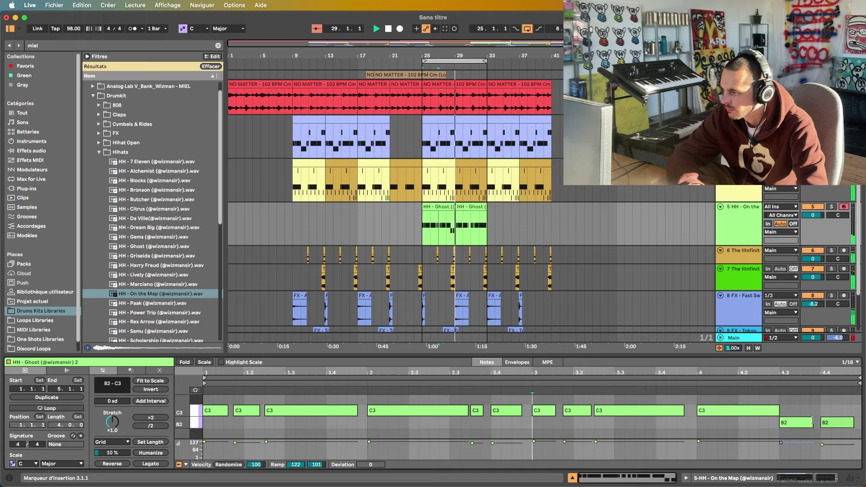
double_click(814, 422)
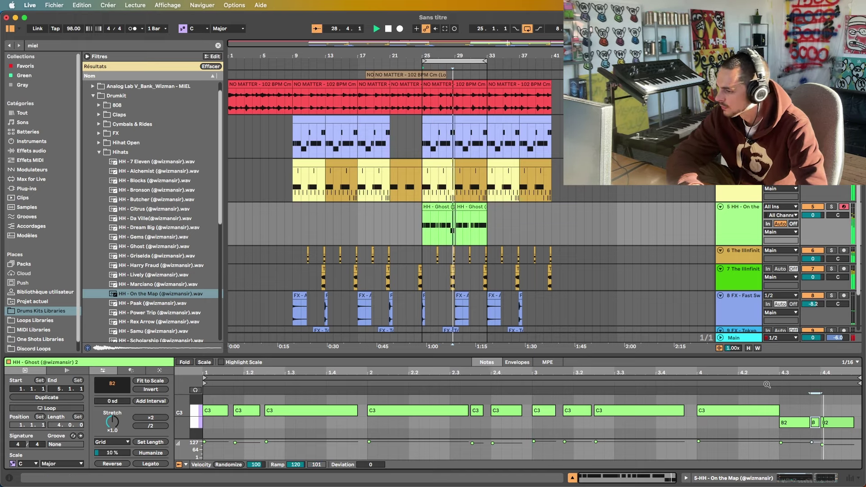
double_click(846, 424)
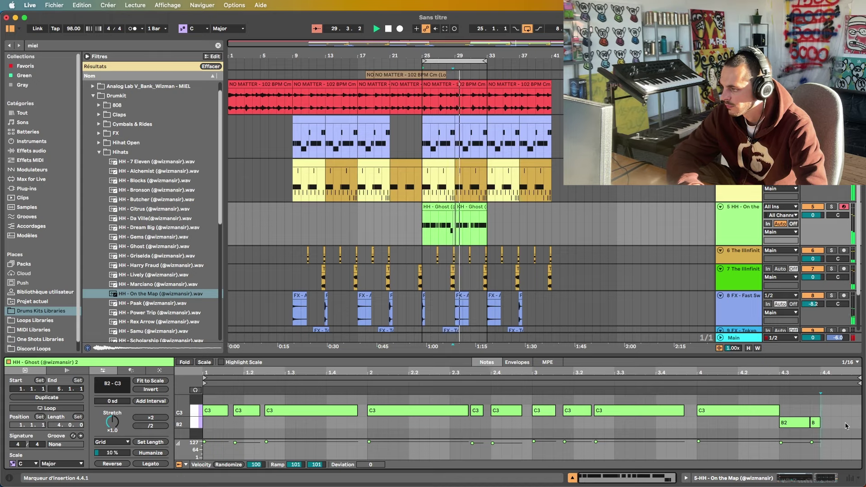
double_click(846, 425)
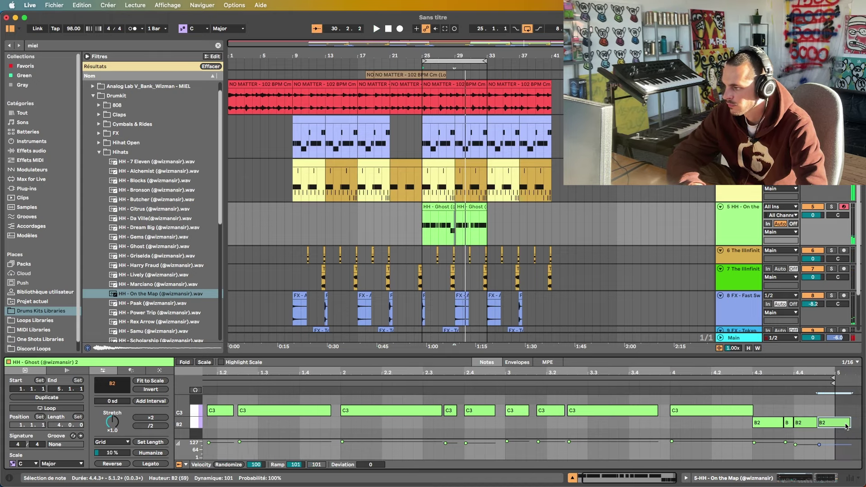
key(space)
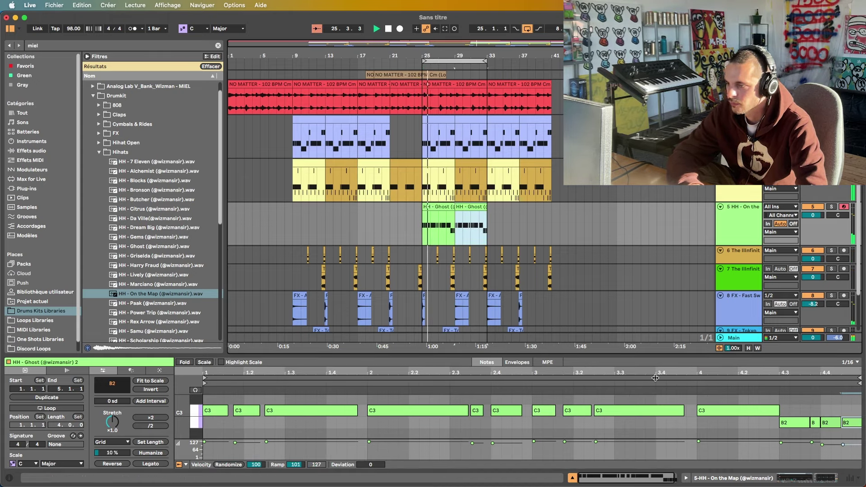
Try HH - Samu, HH - Scholarship and HH - Sticky Stick as the hi-hat track's sample while playing the loop
click(726, 483)
click(152, 276)
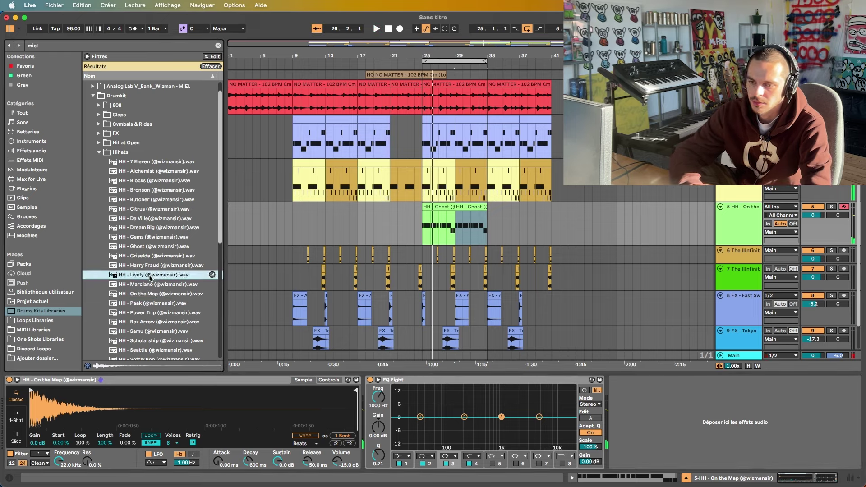
click(148, 330)
drag(142, 391, 143, 393)
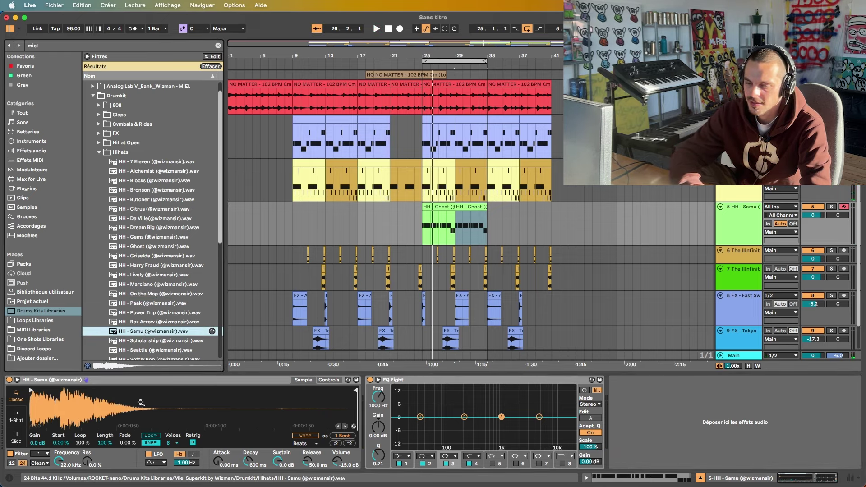
scroll(155, 319, down, 3)
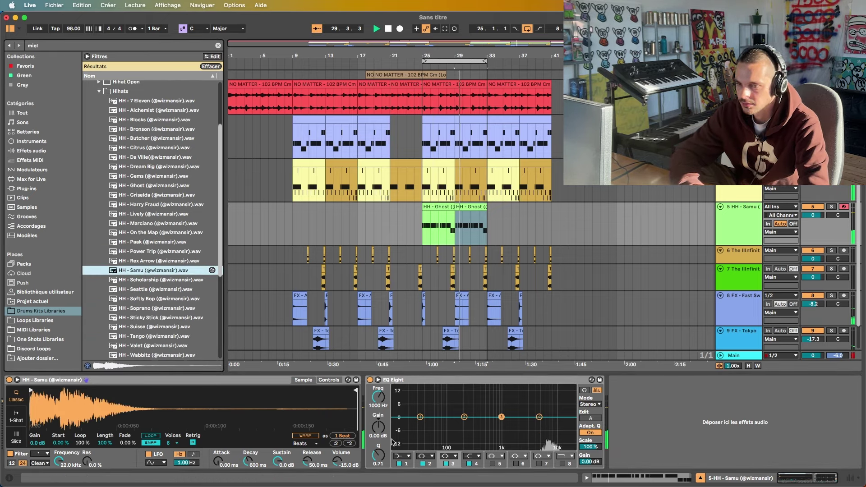
click(159, 281)
double_click(159, 282)
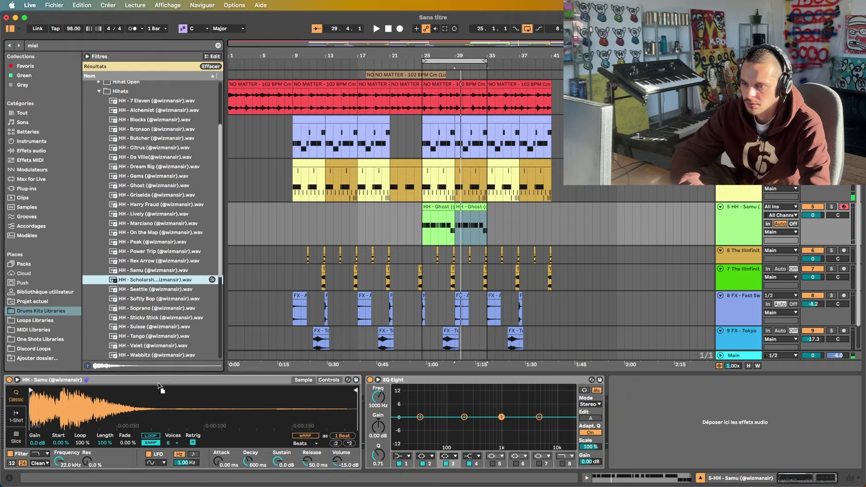
key(space)
scroll(154, 316, down, 2)
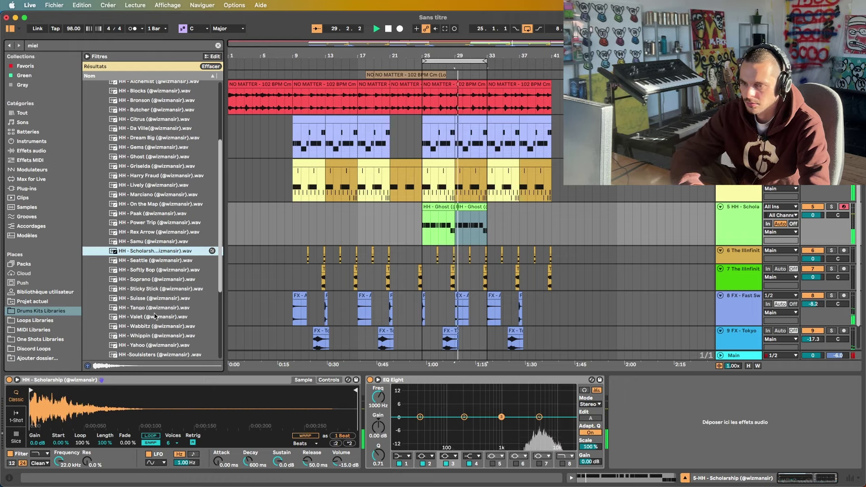
double_click(160, 288)
Preview more hi-hats in the Miel kit and load HH - Whippin as the hi-hat track's sample
scroll(158, 324, down, 4)
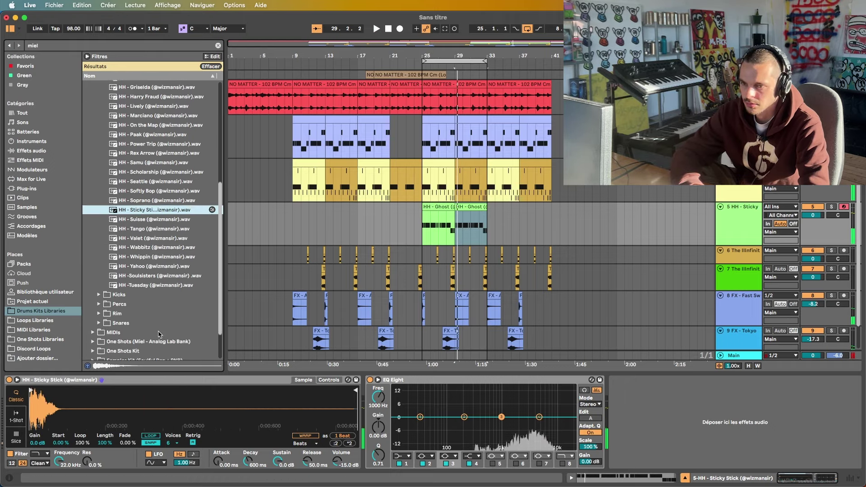
click(150, 264)
click(151, 249)
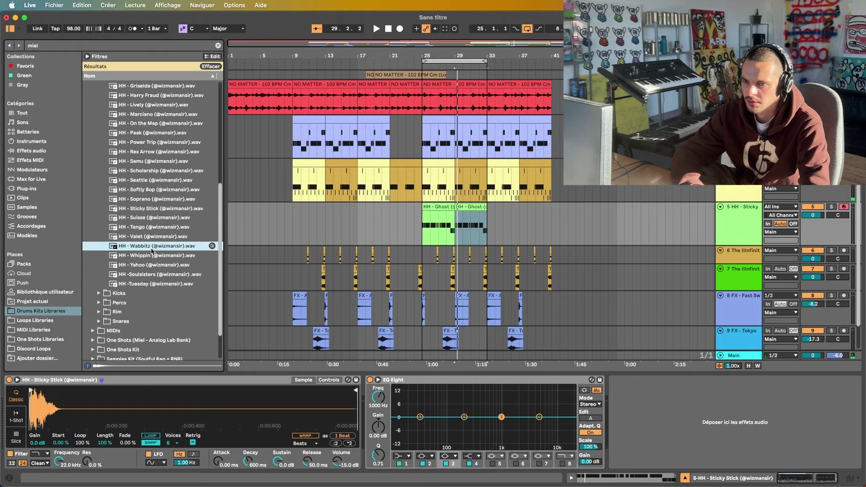
click(154, 255)
drag(158, 375, 135, 408)
key(space)
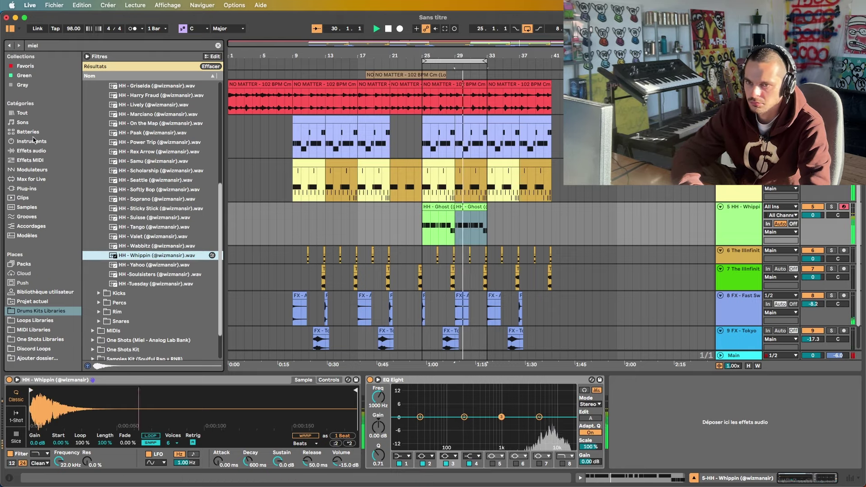
Insert Delay before EQ Eight on the hi-hat track, with both delay times at 2, Feedback 15% and Dry/Wet 14%
click(31, 151)
key(super+f)
text(delay)
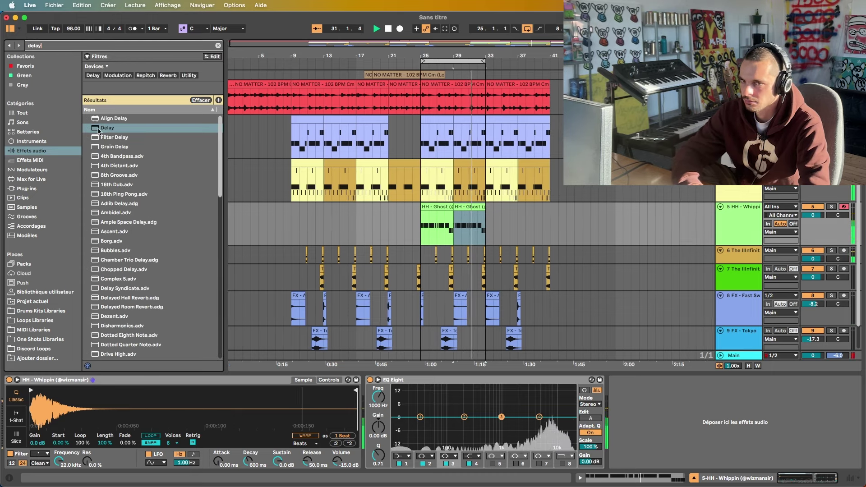
drag(98, 128, 378, 419)
drag(397, 454, 399, 481)
drag(532, 454, 534, 483)
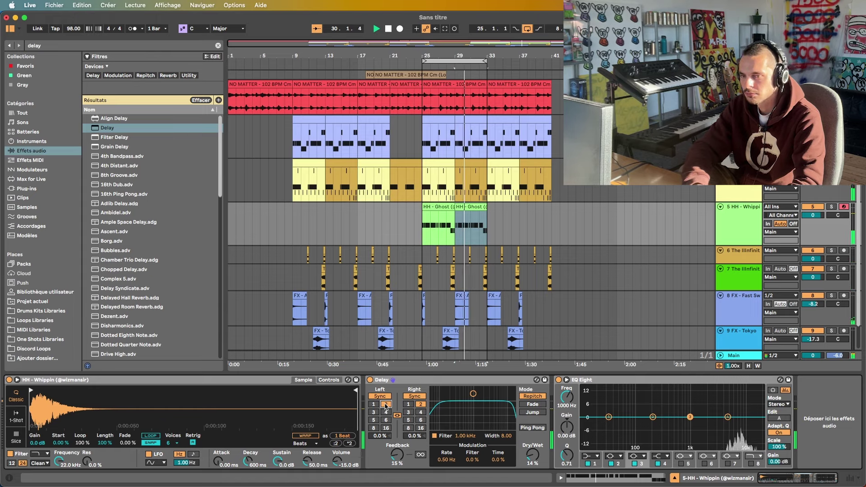
Reopen Drums Kits Libraries and reduce the hi-hat Delay to 7.9% Dry/Wet and 11% Feedback
click(49, 311)
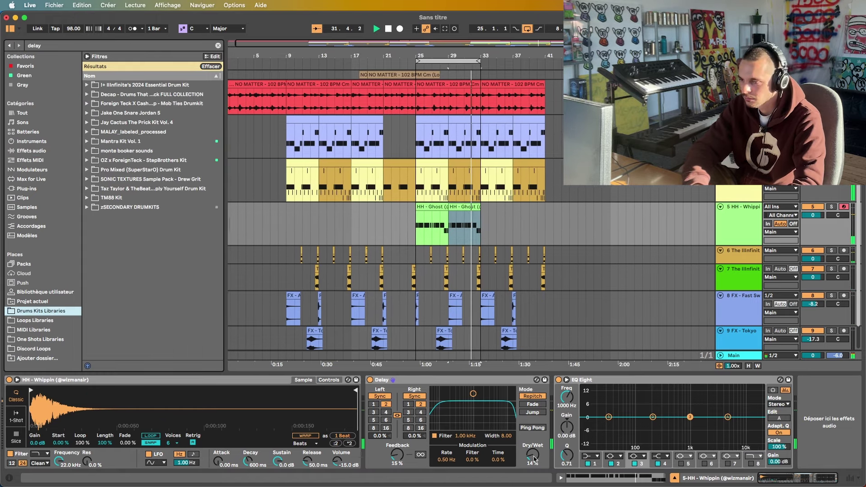
drag(533, 458, 534, 463)
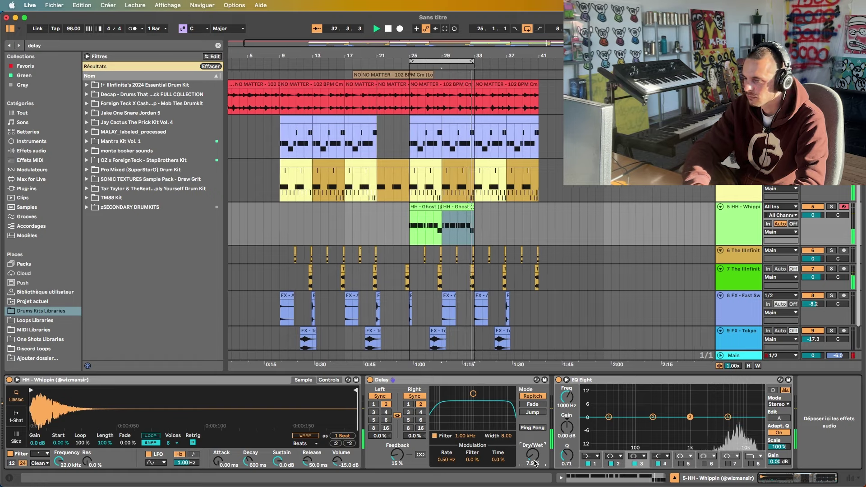
drag(396, 454, 396, 457)
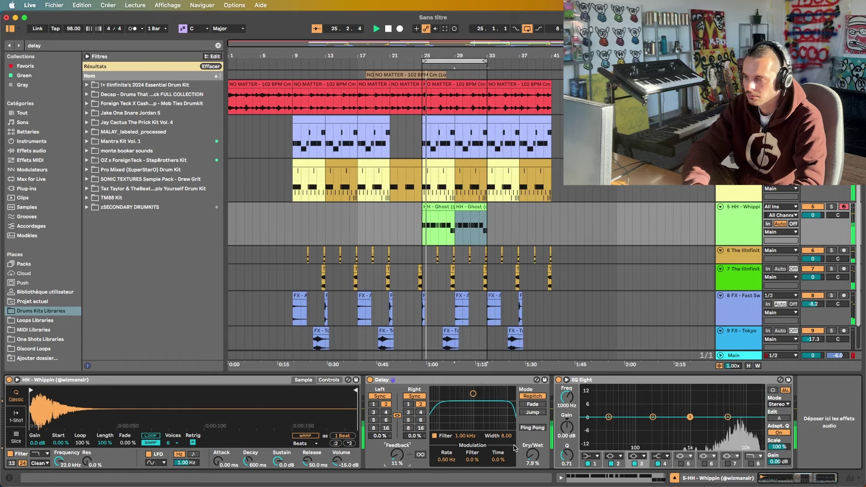
Set the hi-hat Delay's Dry/Wet to 8.7% and clear the "delay" browser search
drag(533, 459, 533, 457)
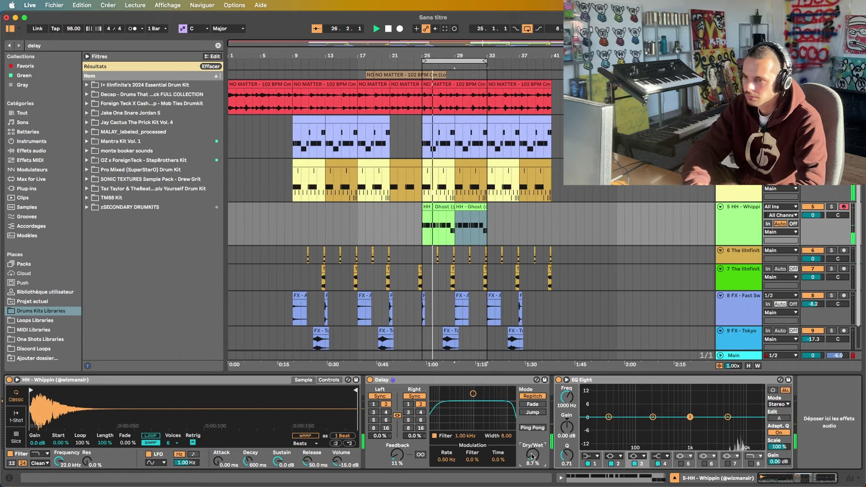
click(218, 45)
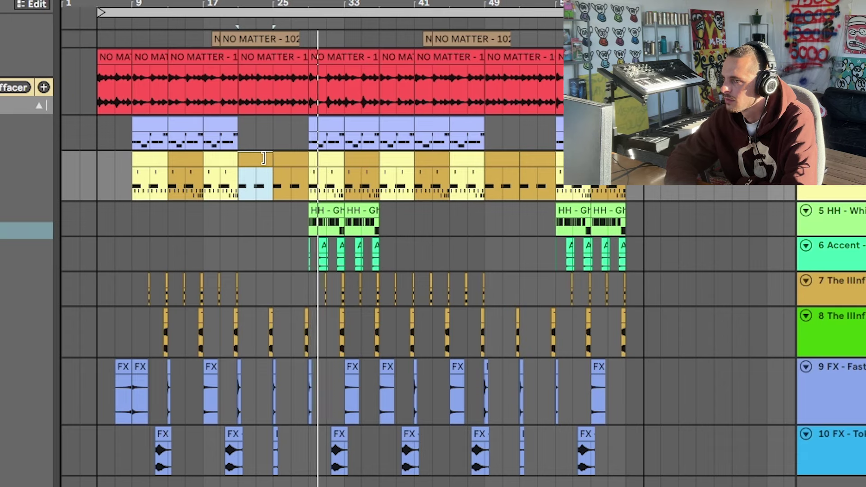
click(338, 58)
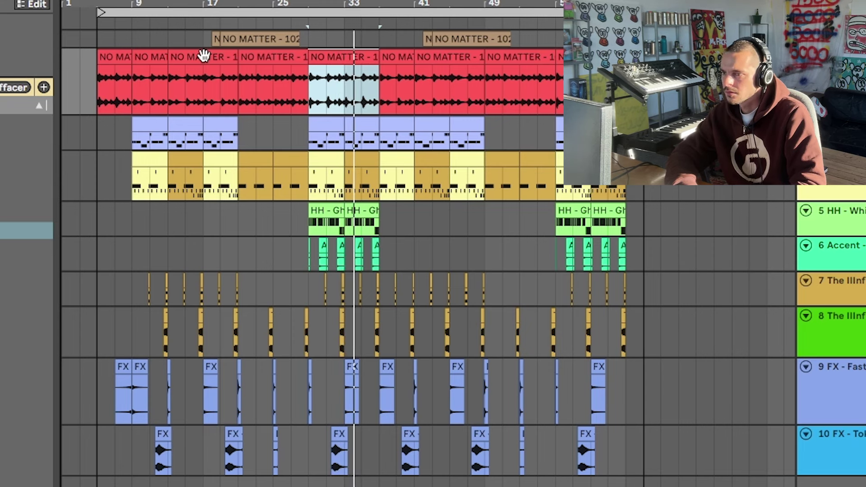
click(307, 89)
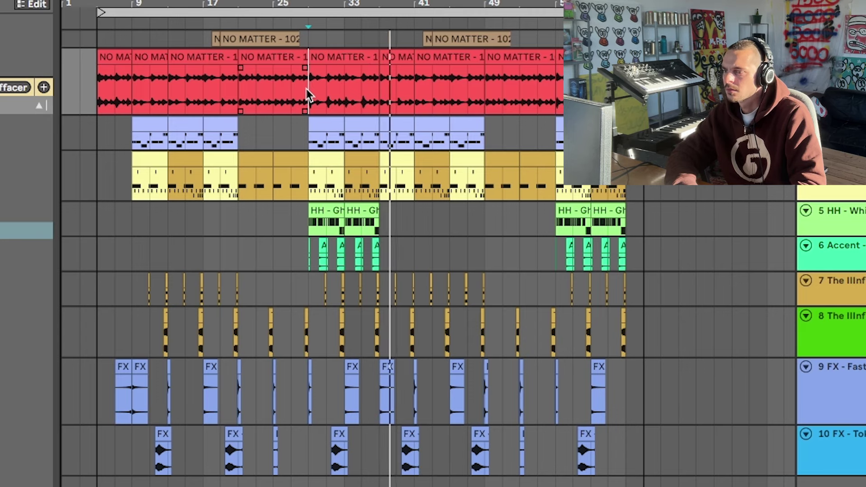
click(335, 54)
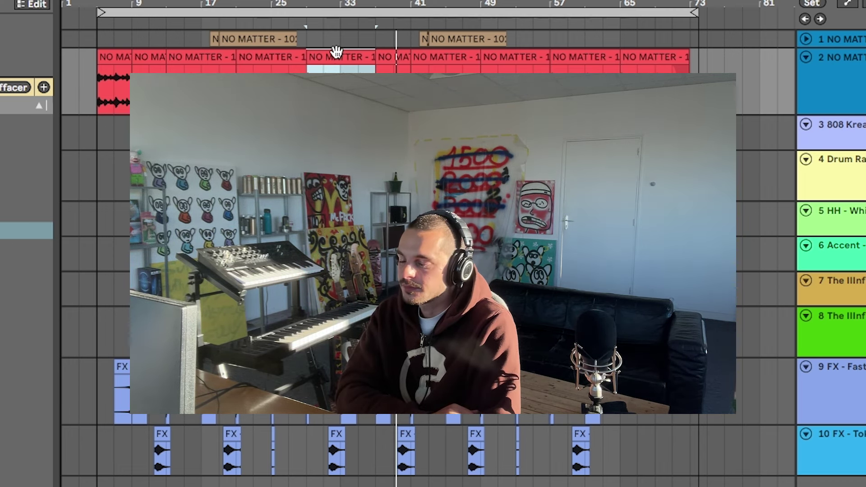
Select the whole arrangement across all tracks from bar 5 to about bar 73 and loop that selection
click(341, 14)
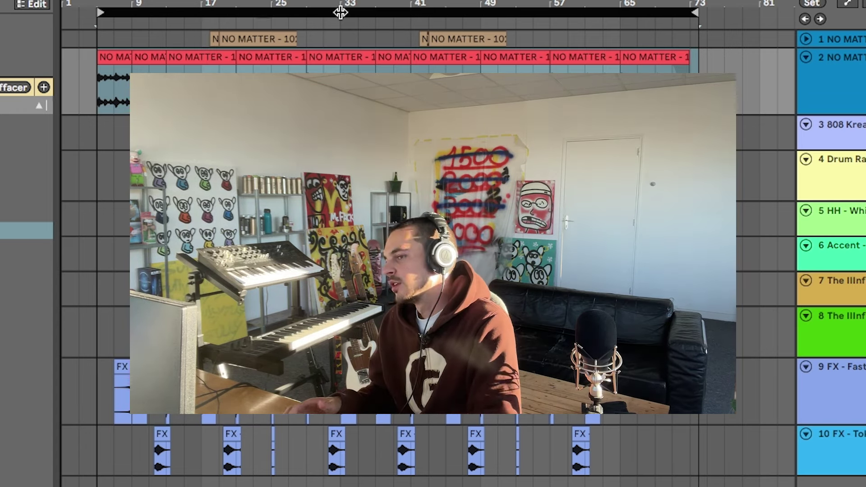
click(340, 12)
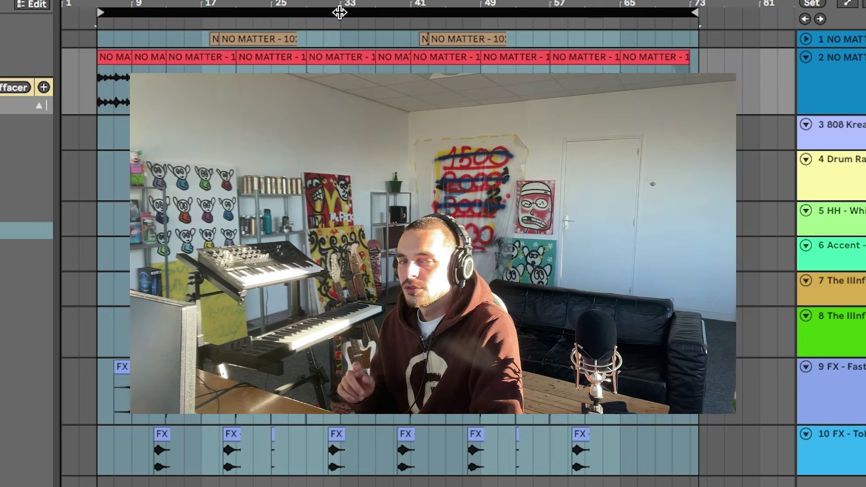
key(ctrl+l)
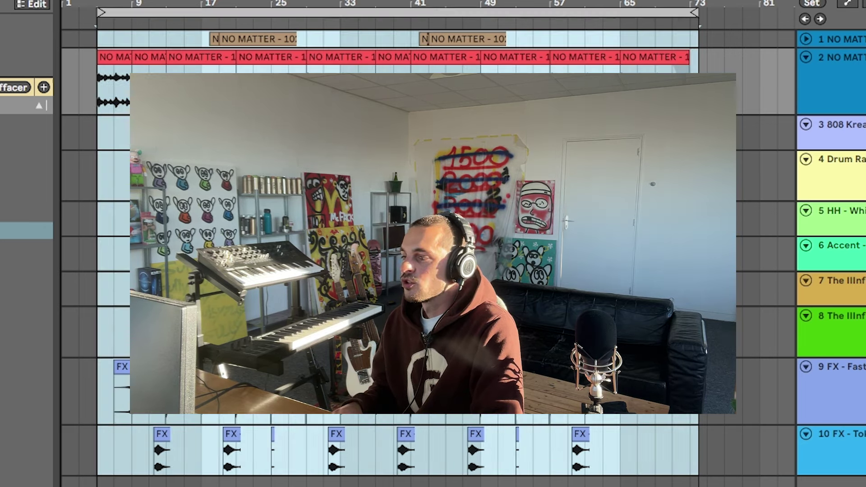